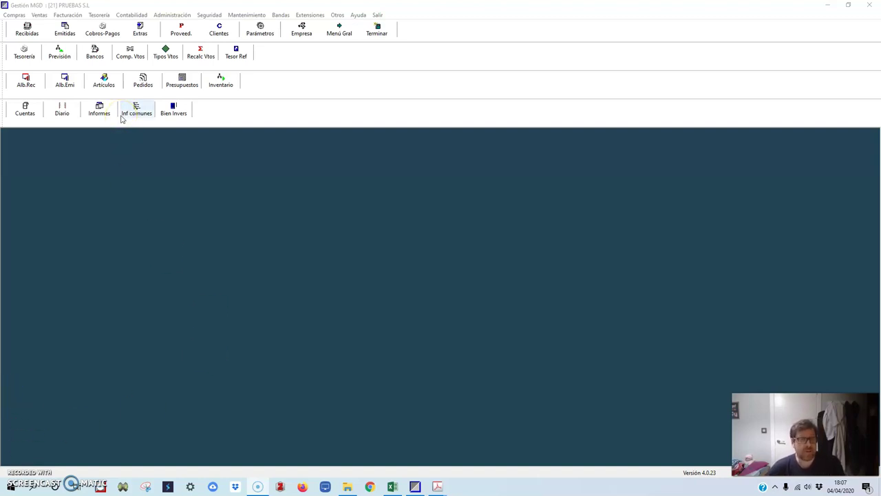
- Create a new article with code 1, name PALAS YARARÁ and a sale price of 180,00
left_click(84, 86)
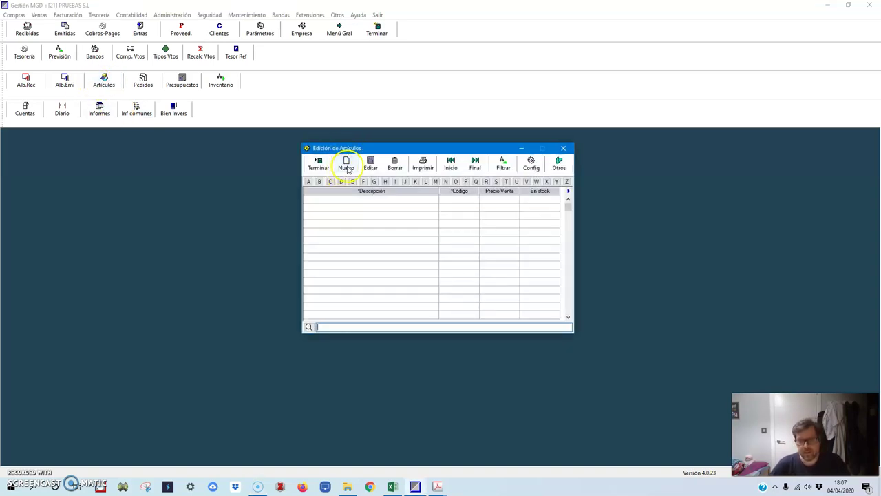
left_click(347, 168)
left_click(323, 155)
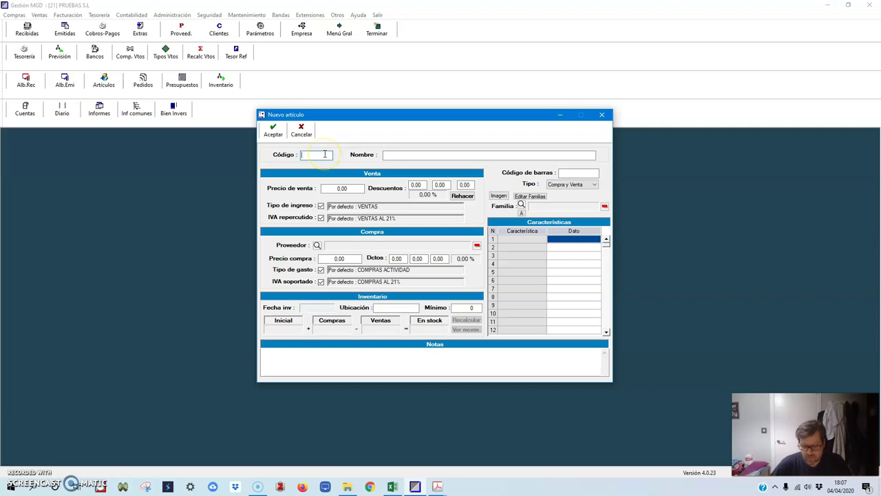
key("Tab")
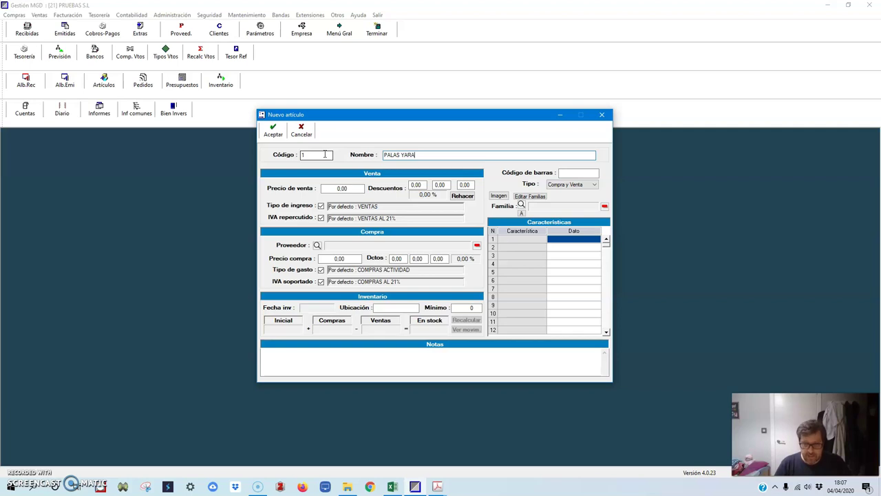
double_click(336, 188)
type("180")
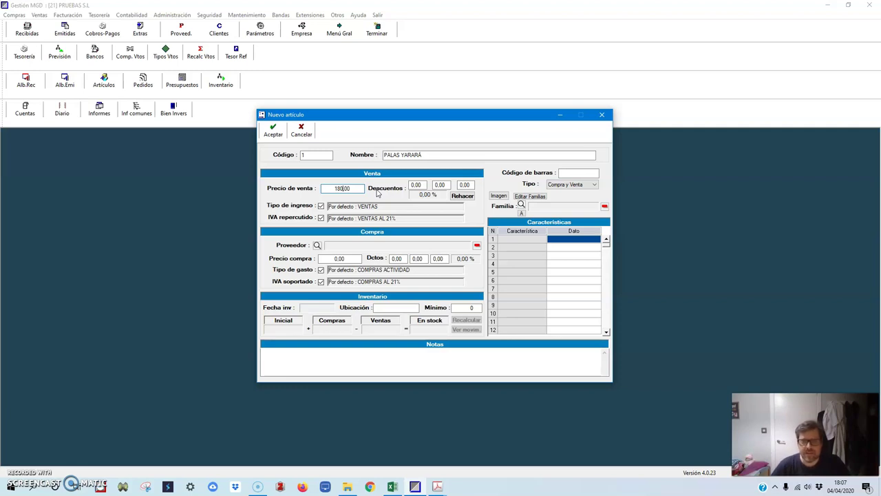
- Turn off the article's default income type and choose VENTAS as its income type
left_click(321, 207)
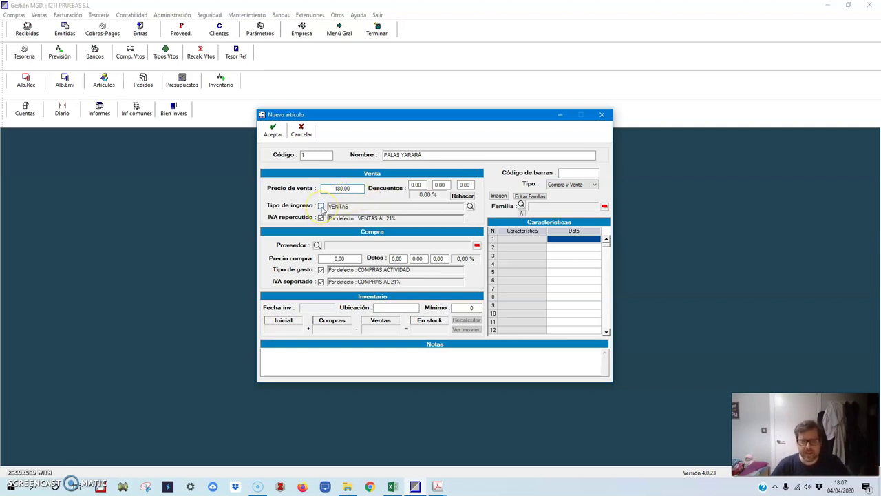
left_click(471, 206)
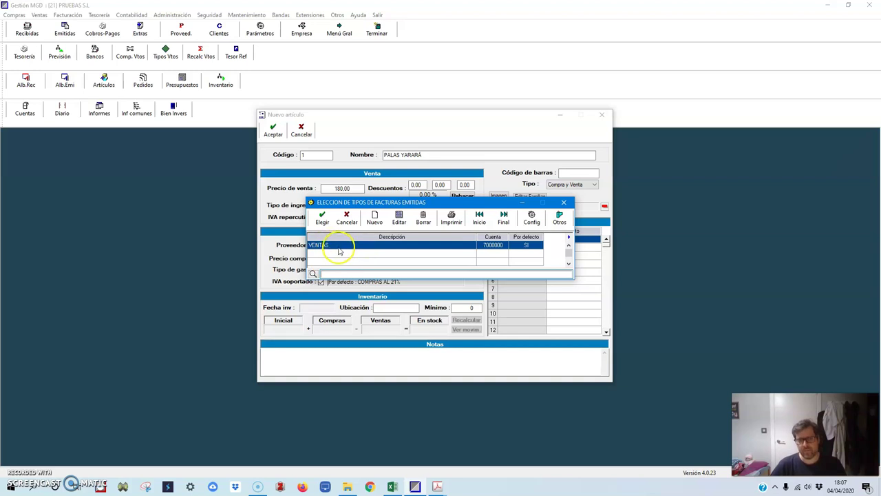
left_click(325, 222)
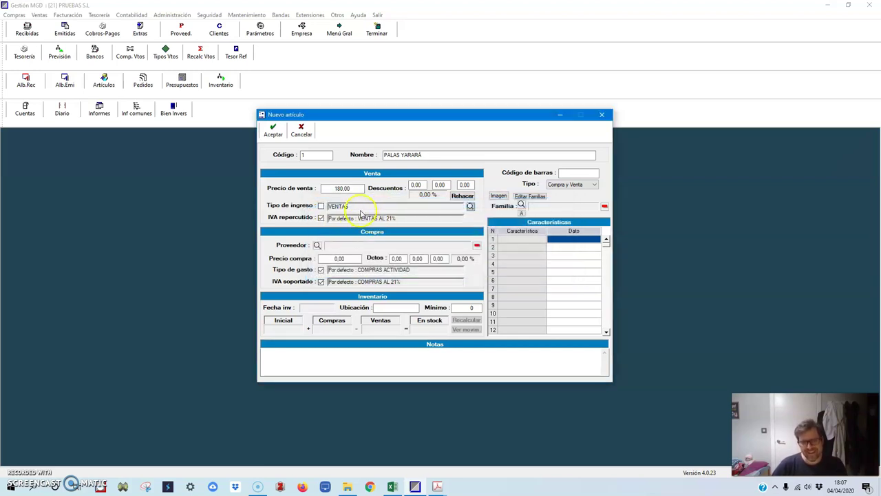
- Start a new issued-invoice type and create ledger account 7000001 named VENTAS DE YARARÁ for it
left_click(471, 208)
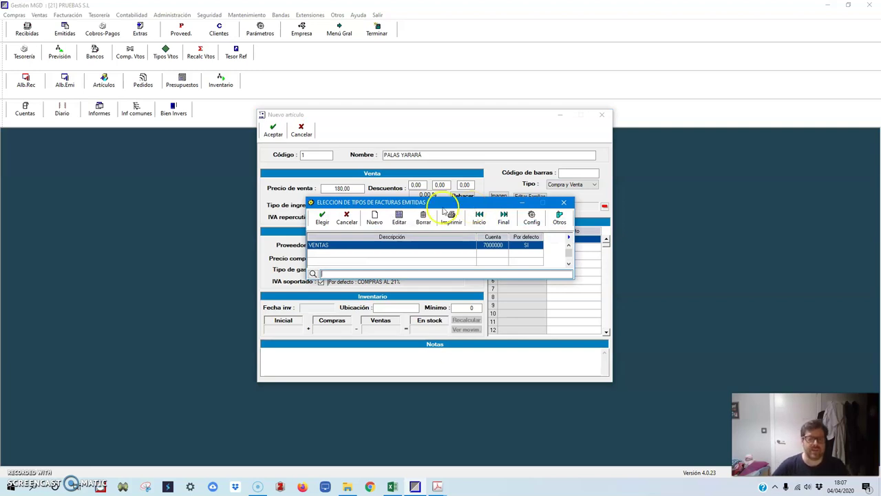
left_click(374, 219)
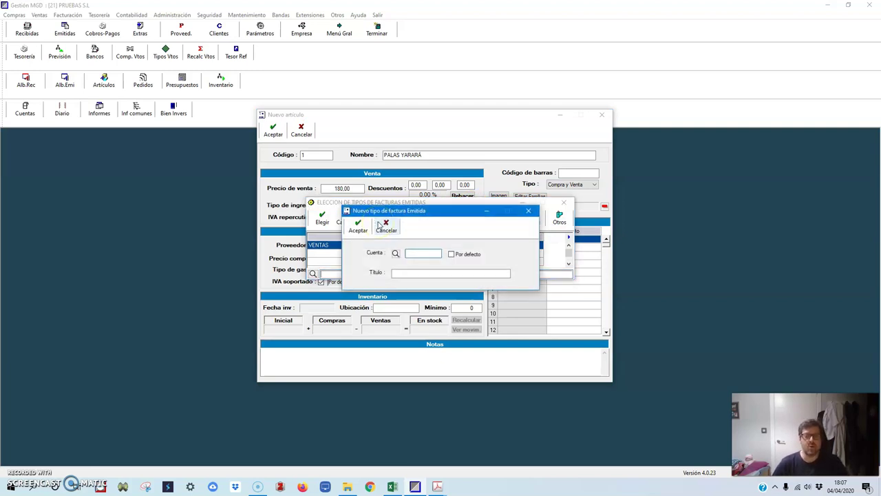
left_click(396, 254)
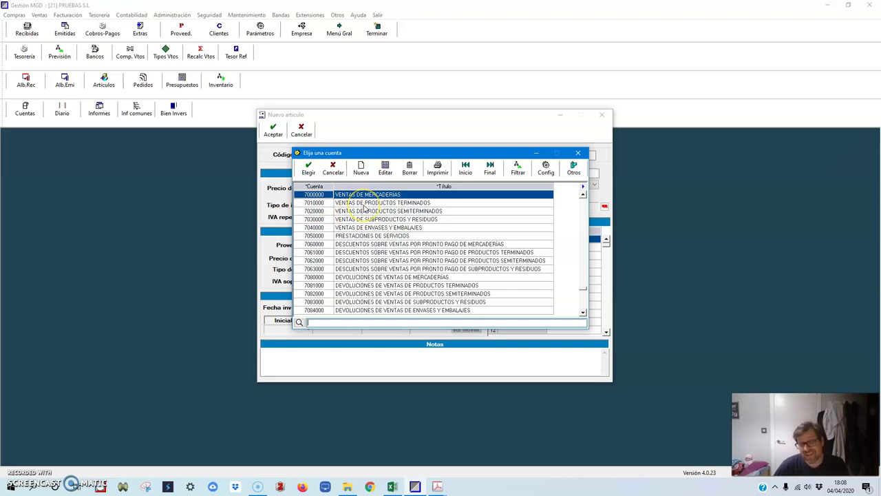
left_click(362, 168)
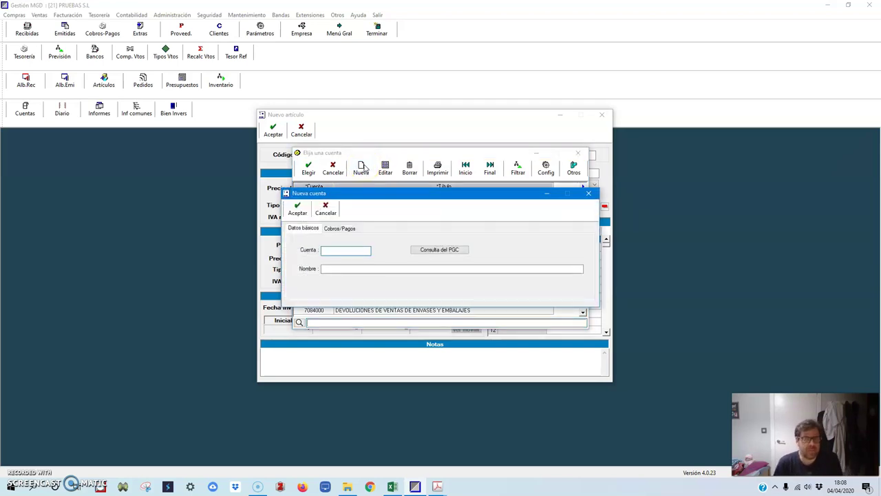
type("7000001")
key("Tab")
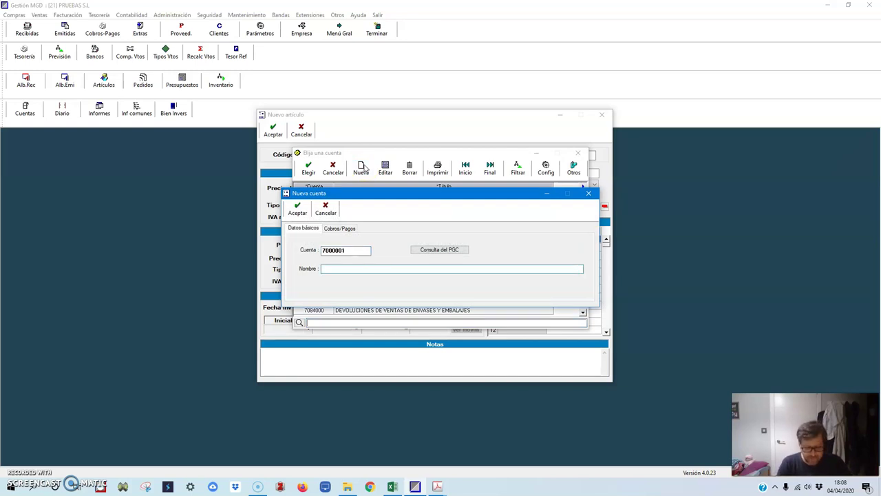
type("VENTAS DE YARARA")
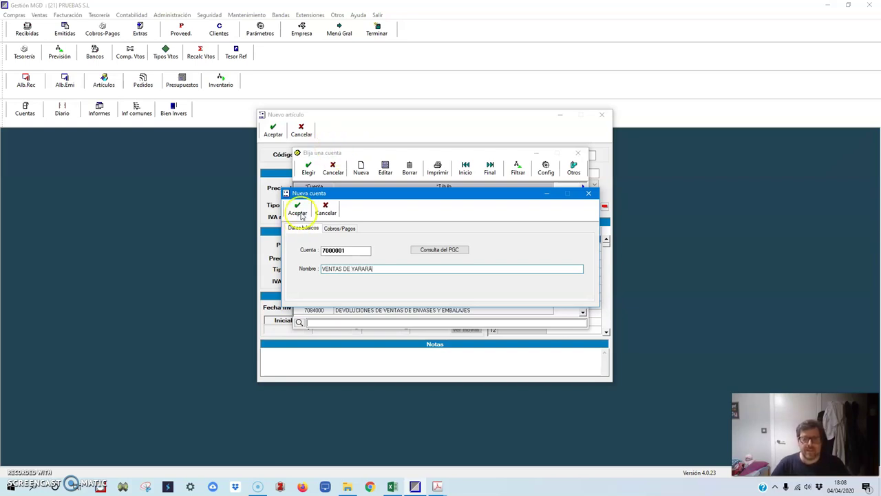
left_click(297, 206)
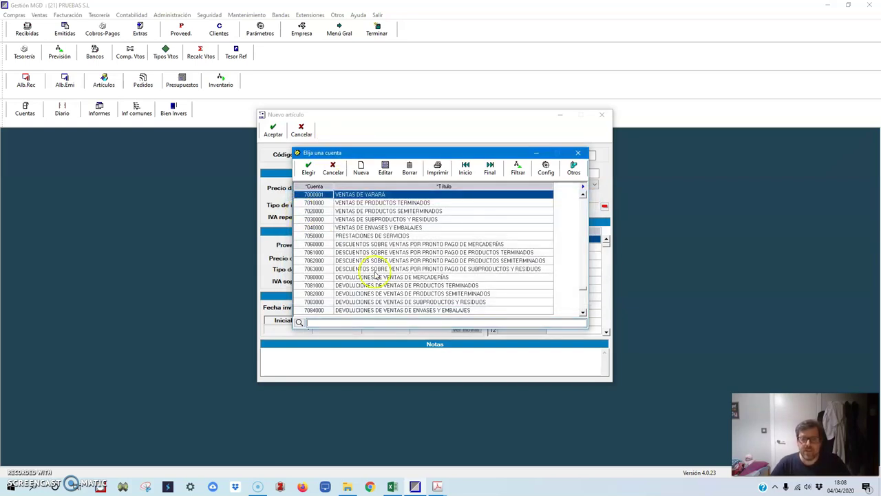
- Save the new issued-invoice type with the VENTAS DE YARARÁ account and choose it as the article's income type
left_click(296, 171)
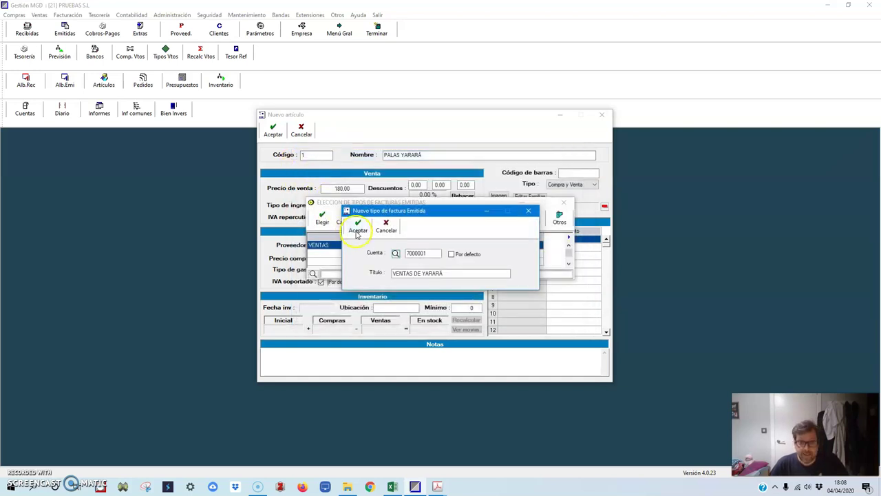
left_click(356, 224)
double_click(320, 253)
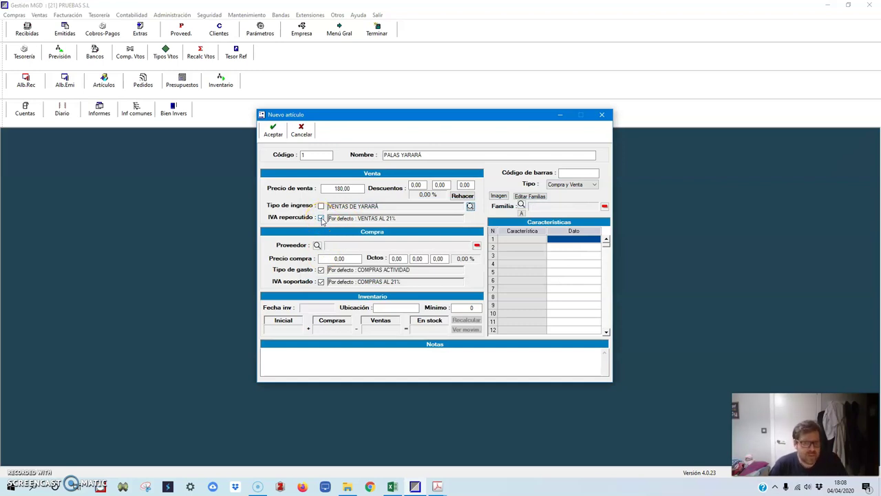
- Set the article's purchase price to 100,00 and turn off its default expense type
left_click(318, 246)
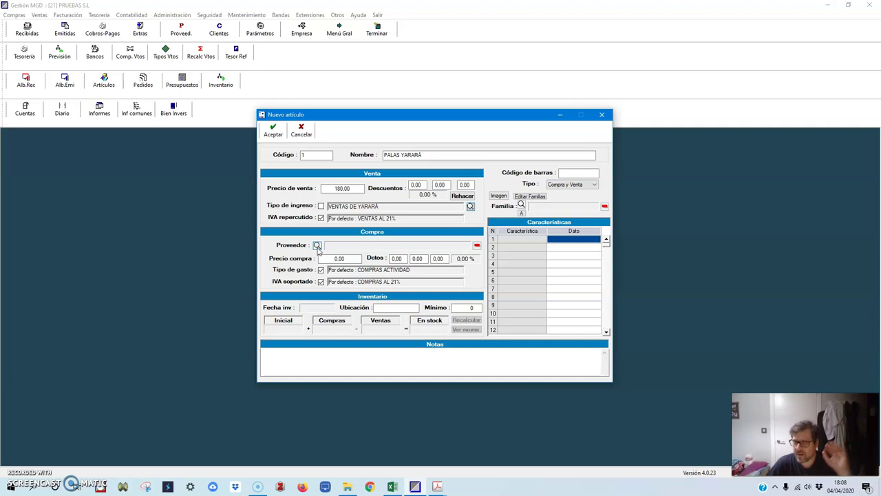
left_click(341, 259)
left_click(360, 259)
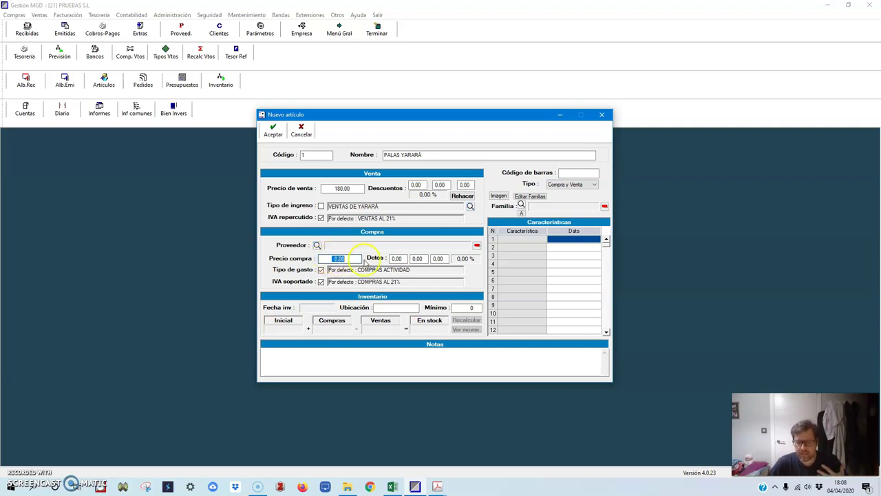
type("10")
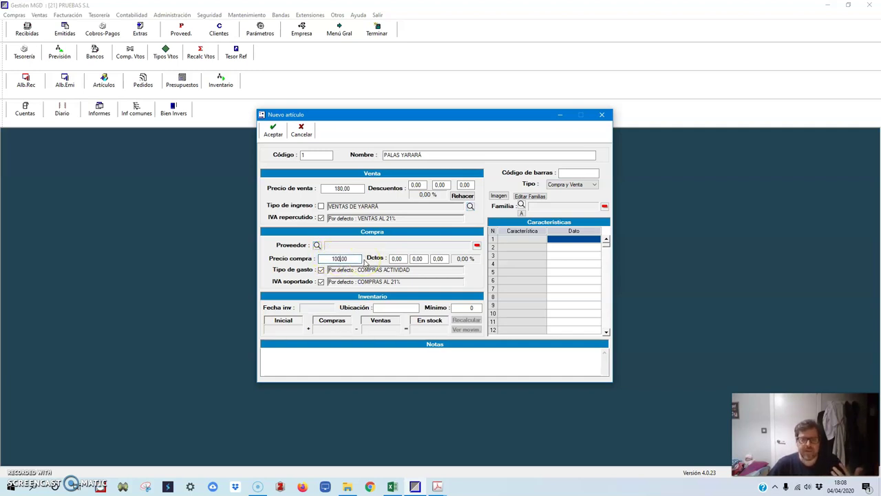
left_click(321, 271)
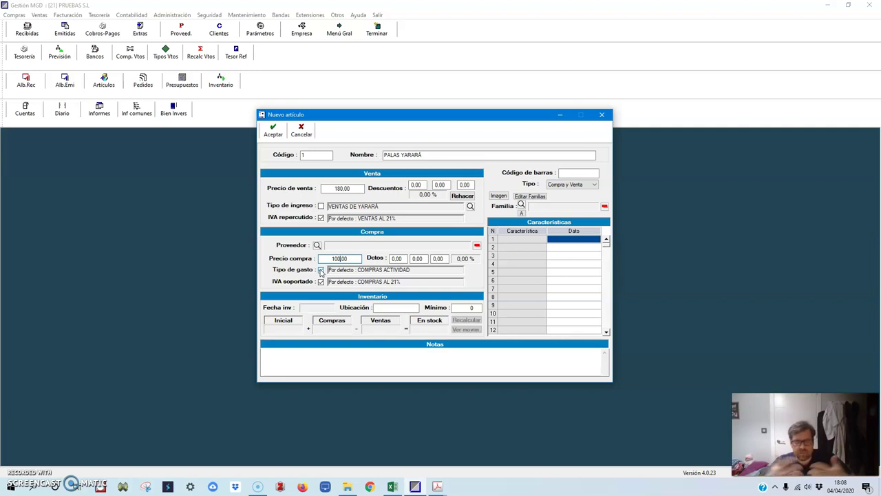
left_click(321, 271)
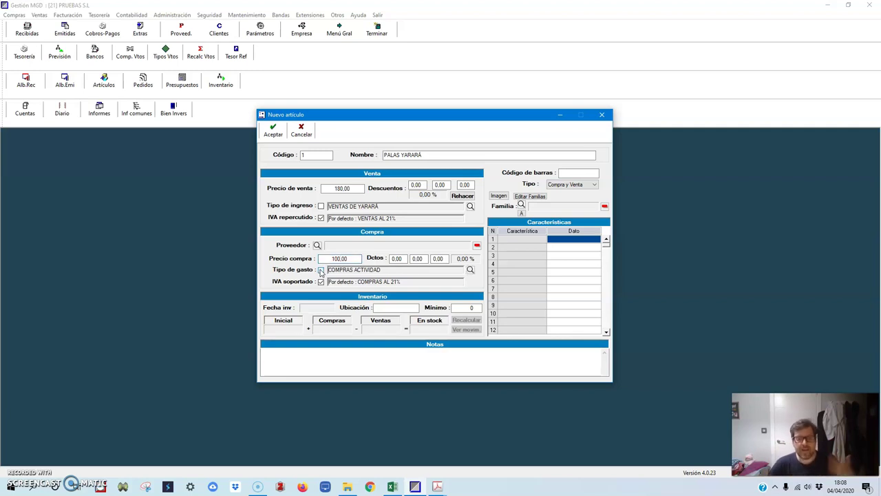
- Start a new received-invoice type and create ledger account 6000001 named COMPRAS DE YARARÁ for it
left_click(471, 271)
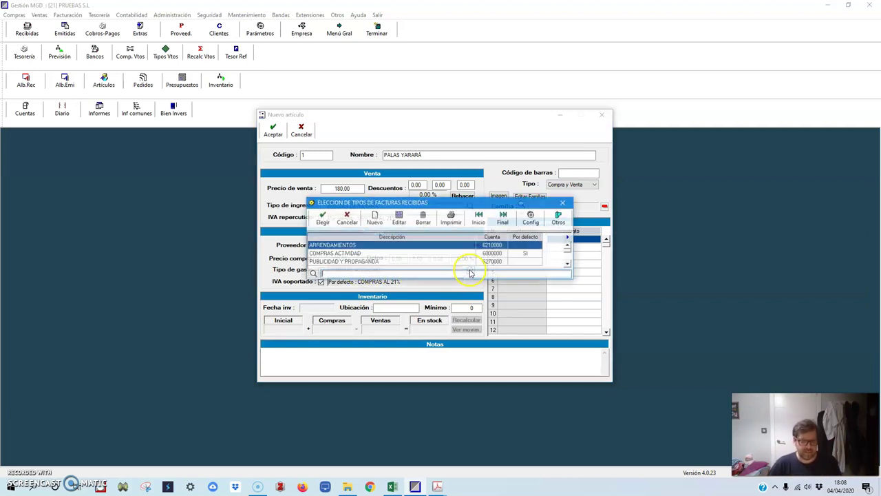
left_click(334, 254)
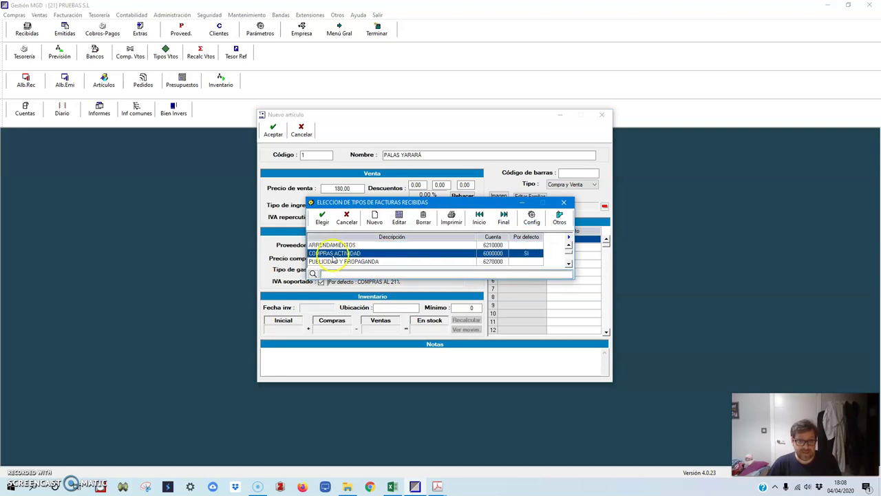
left_click(375, 219)
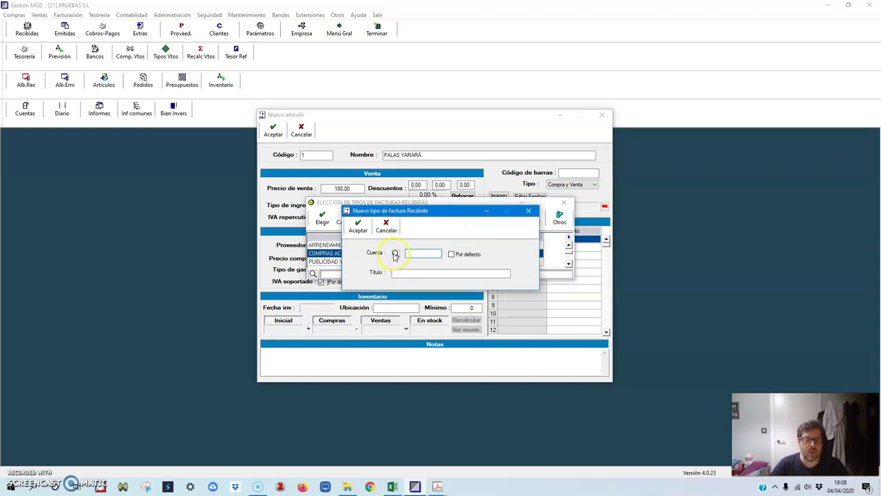
left_click(396, 255)
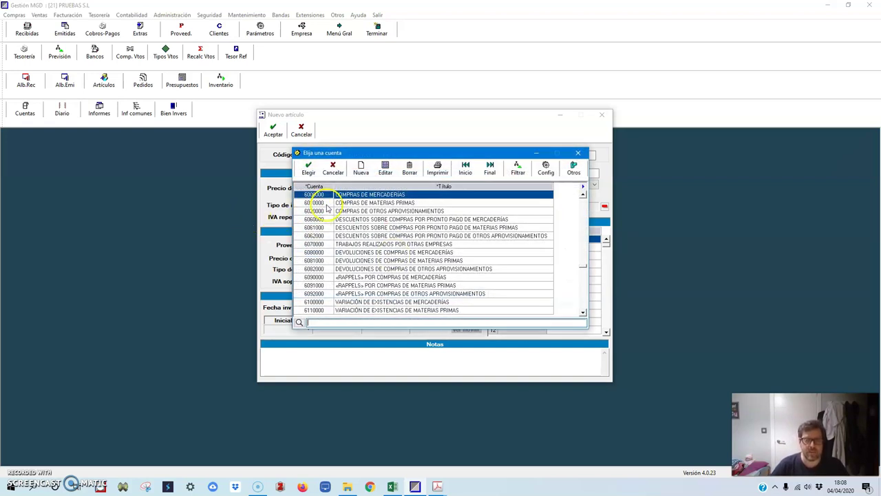
left_click(372, 172)
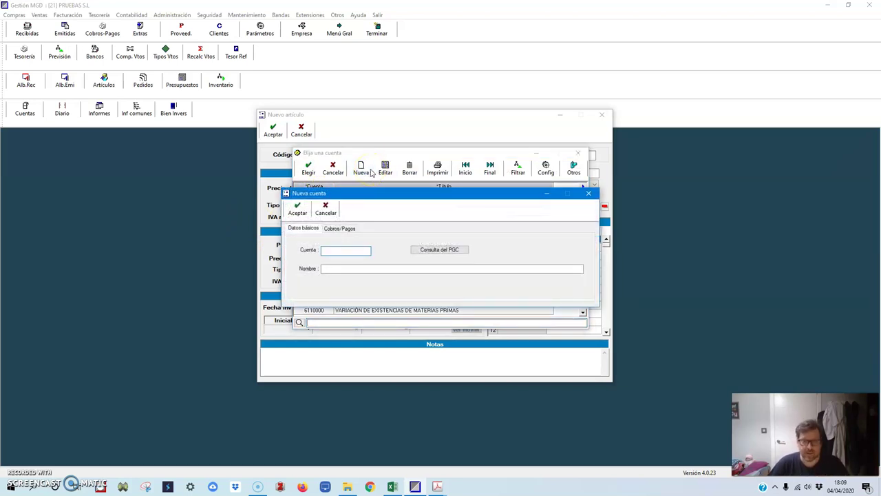
type("600.1")
key("Return")
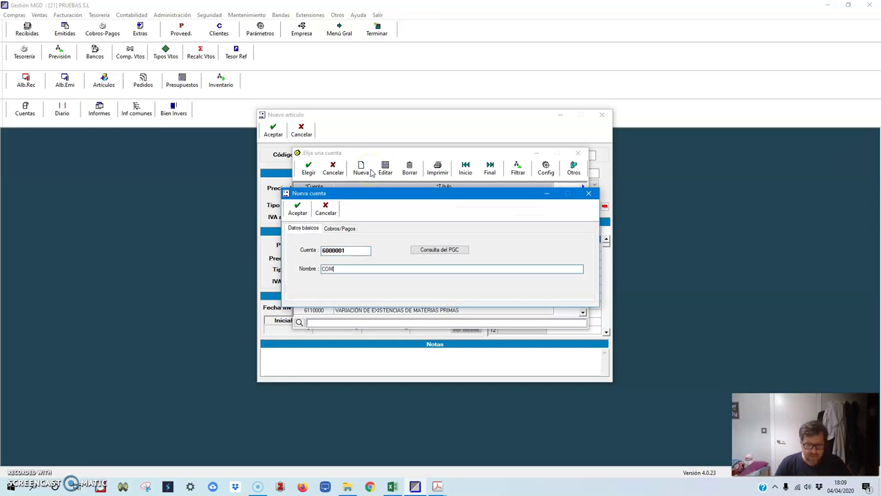
type("COMPRAS DE YARARÁ")
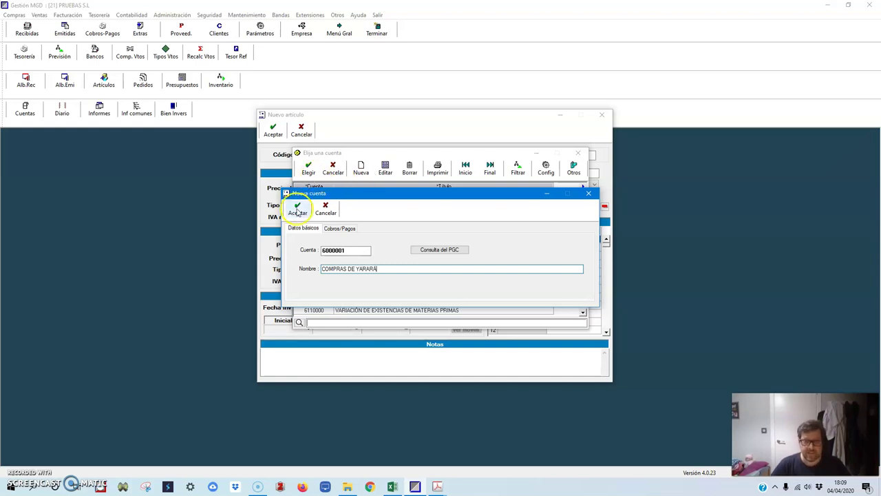
left_click(298, 206)
- Save the new received-invoice type with the COMPRAS DE YARARÁ account and choose it as the article's expense type
double_click(351, 196)
left_click(359, 228)
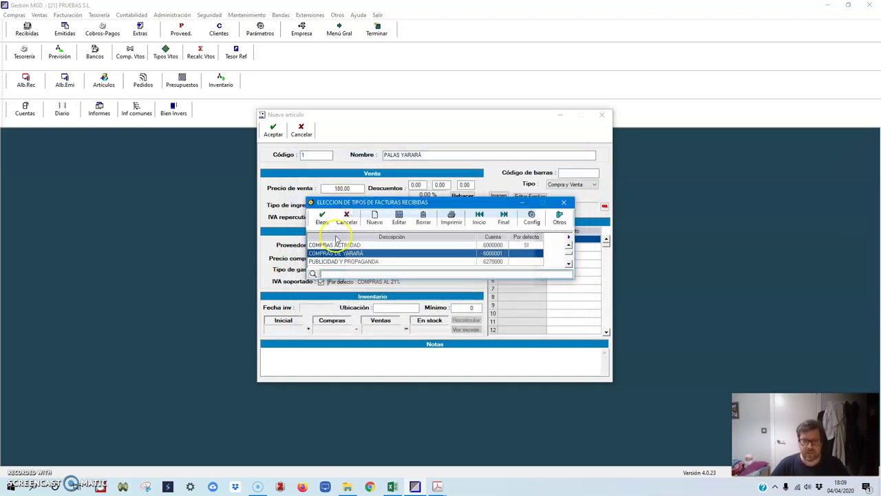
left_click(322, 218)
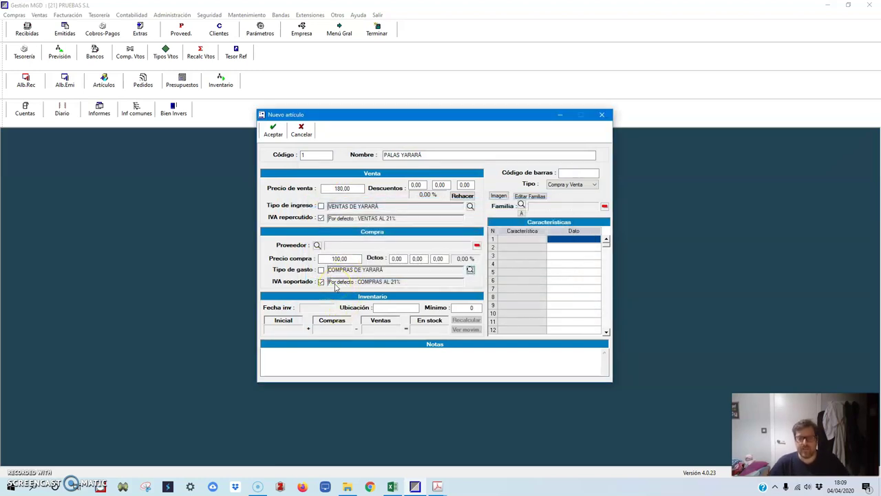
- Save the article and continue with another one, giving it code 2 and the name PALAS BELCHER
left_click(272, 134)
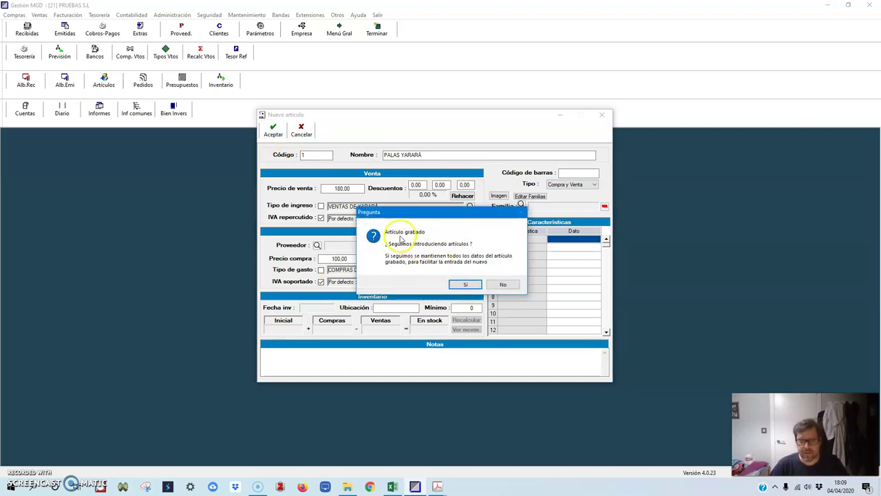
left_click(464, 284)
left_click(313, 154)
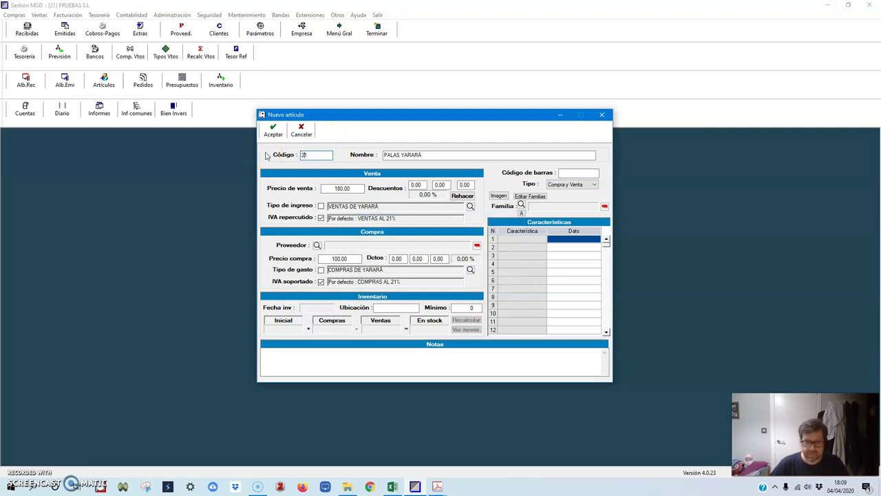
key("Tab")
type("PAL")
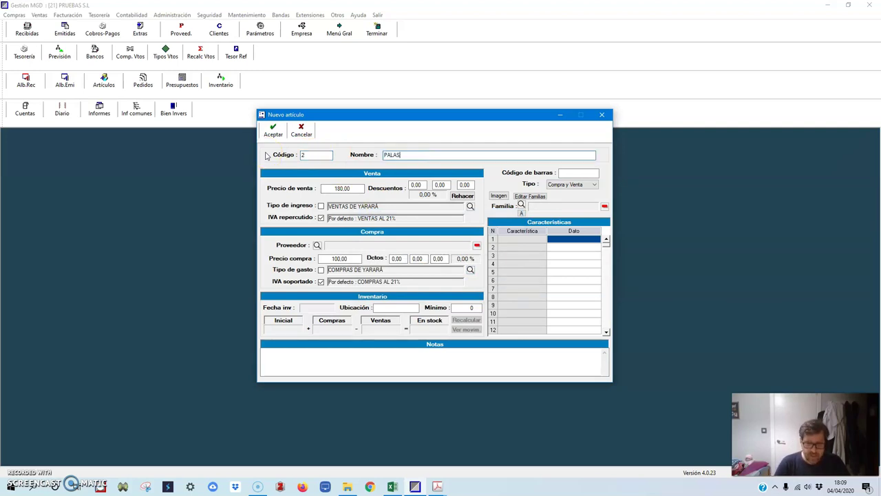
type("AS BELÑCHER")
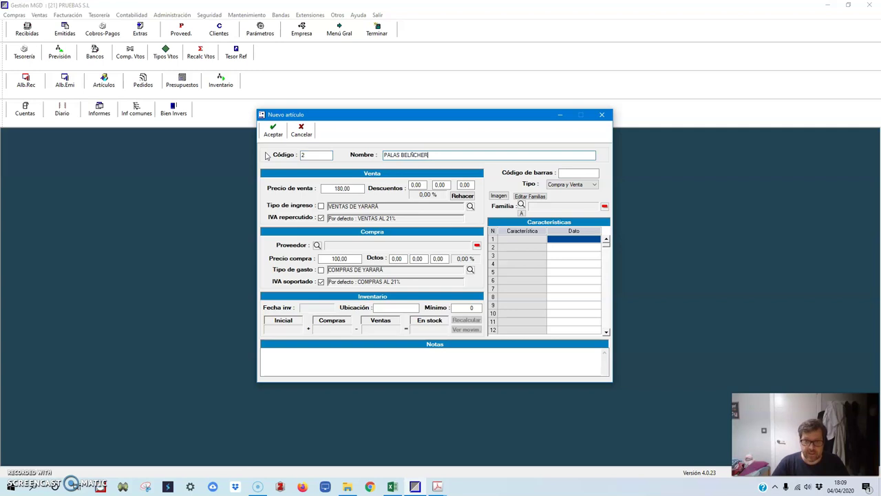
type("CHE")
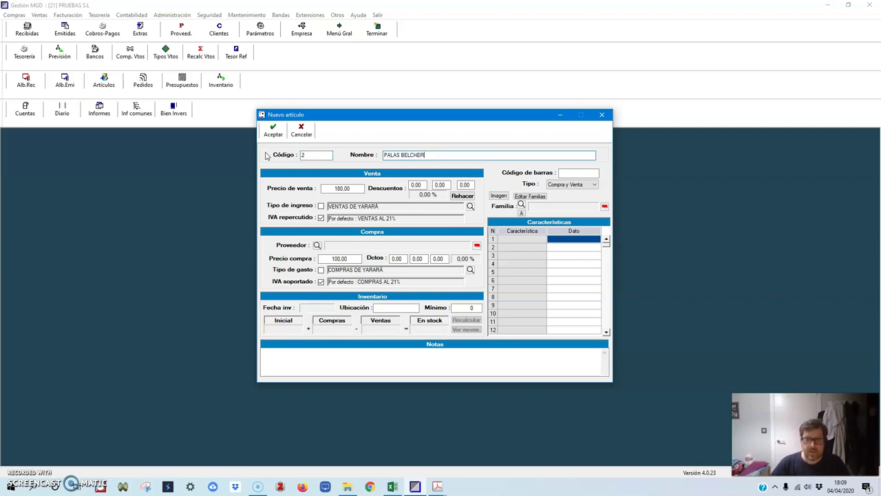
- Consult the exercise PDF for the Belcher sale price and set the article's sale price to 150,00
left_click(340, 189)
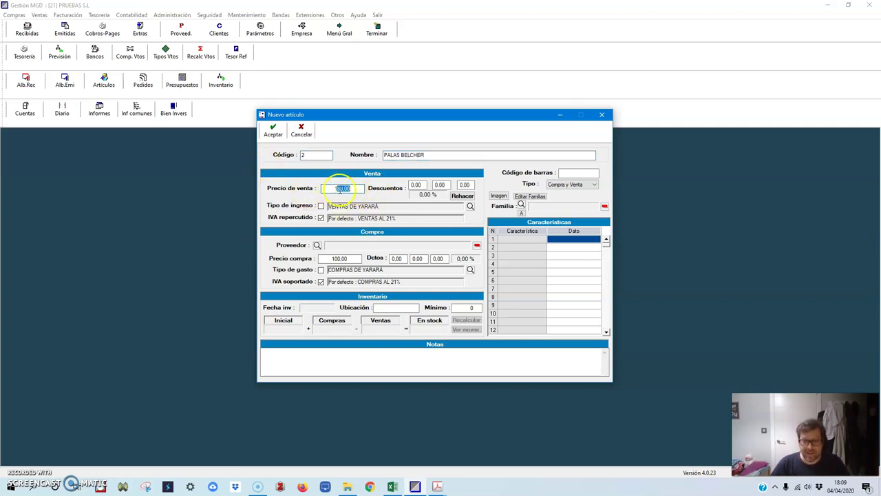
left_click(437, 486)
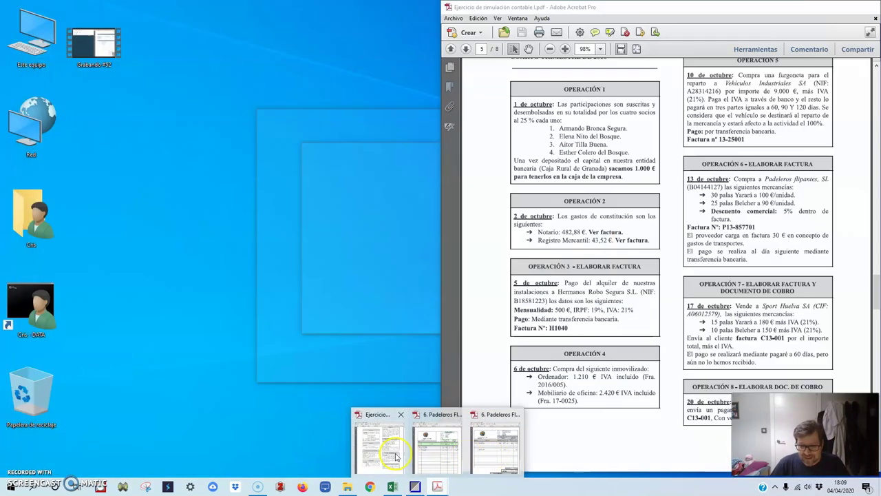
left_click(396, 456)
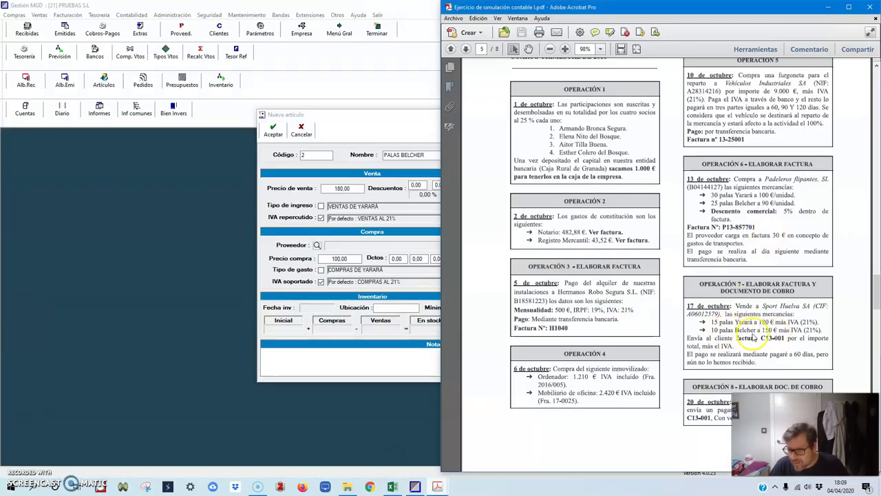
left_click(356, 188)
type("150")
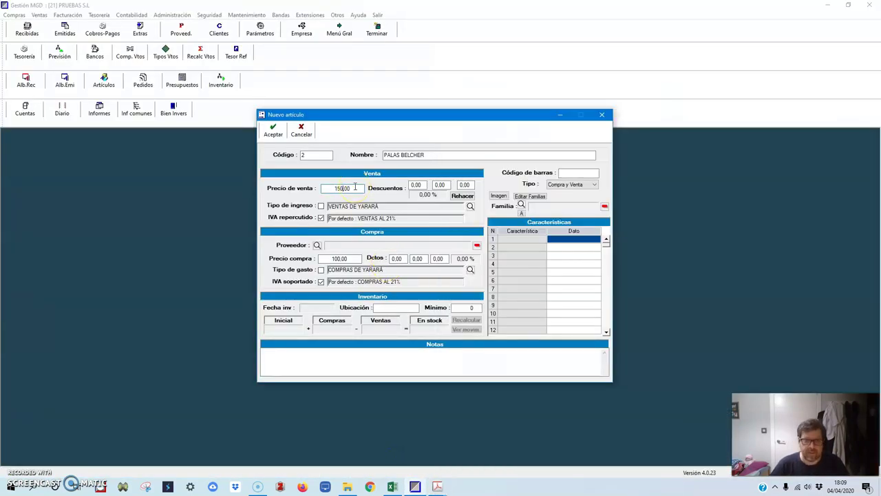
- Start a new issued-invoice type for the article's income and create ledger account 7000002 named VENTAS DE BELCHER for it
left_click(470, 206)
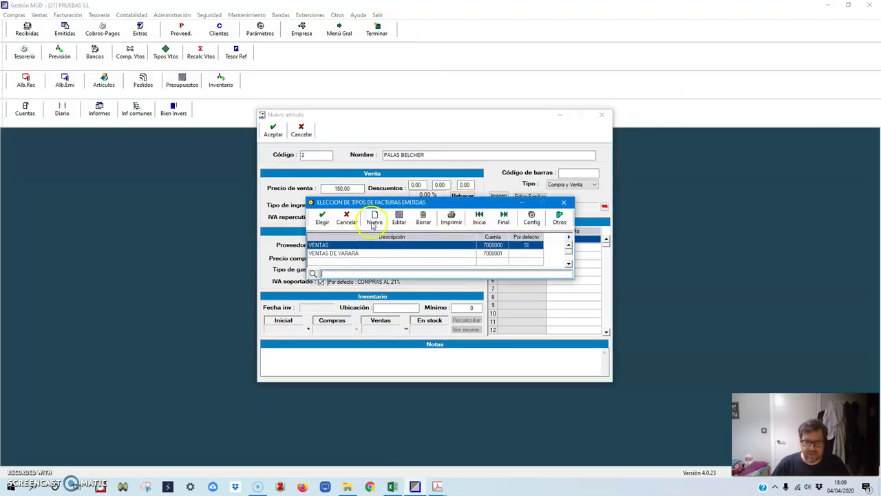
left_click(374, 224)
left_click(396, 254)
left_click(361, 203)
left_click(362, 169)
type("700.2")
key("Return")
type("VENTAS")
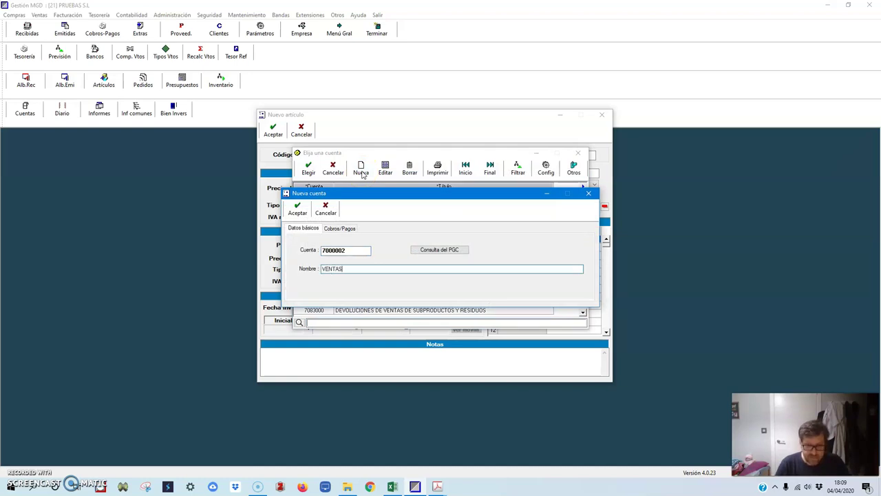
type(" DE BELCHER")
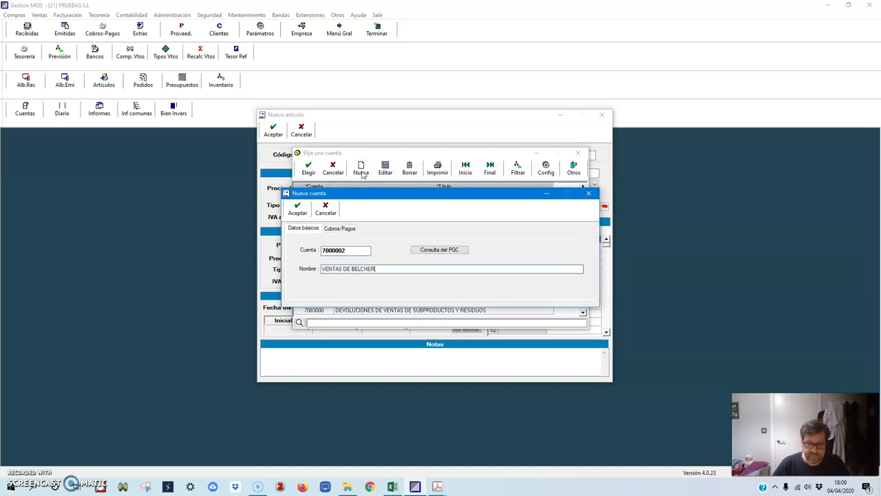
left_click(297, 208)
- Save the new issued-invoice type with the VENTAS DE BELCHER account and choose it as the article's income type
double_click(314, 202)
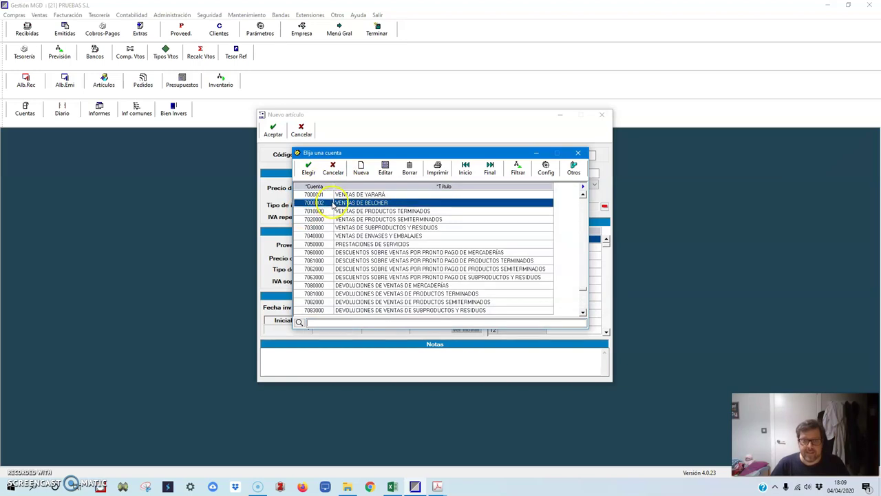
left_click(320, 217)
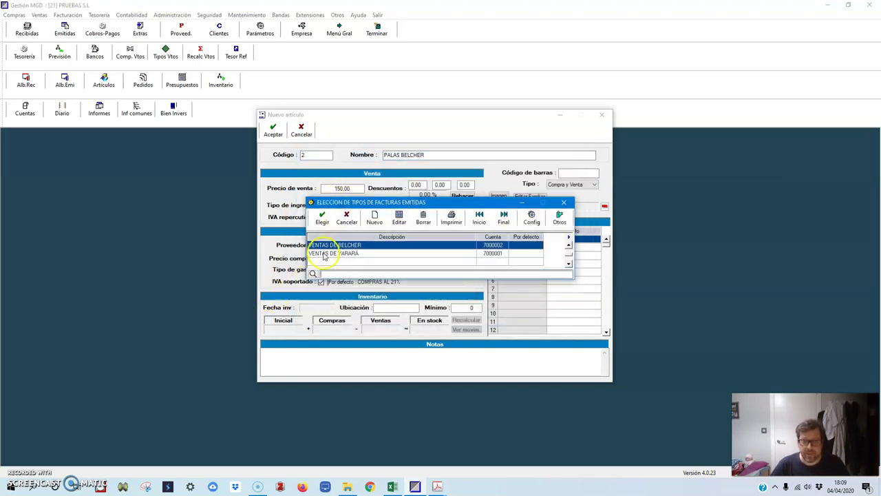
left_click(322, 217)
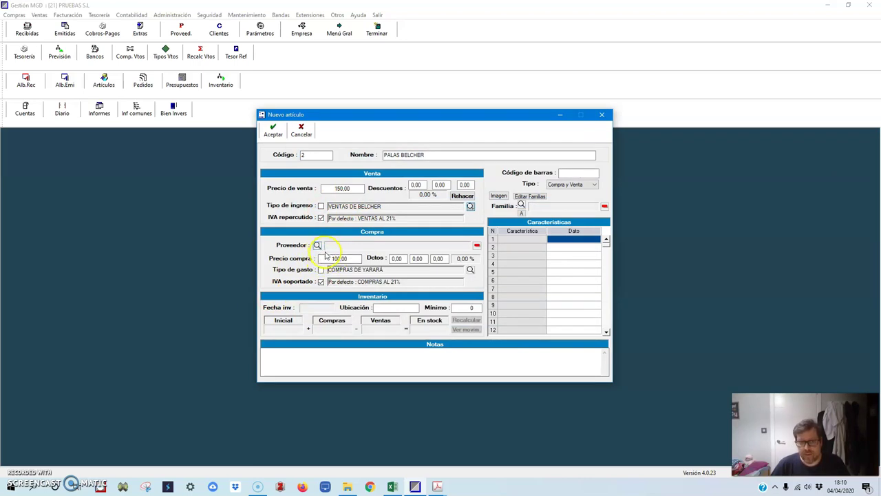
- Set the purchase price to 90,00 and create ledger account 6000002 named COMPAS DE BELCHER for a new received-invoice type
left_click(356, 259)
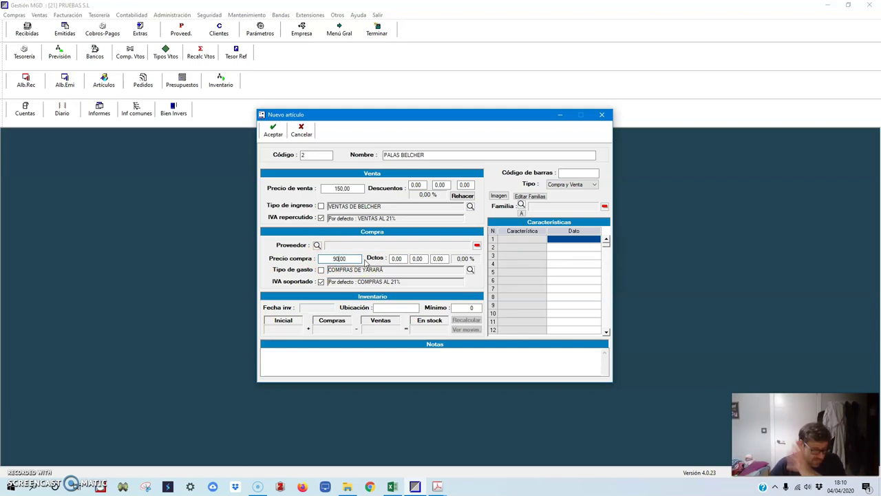
left_click(471, 269)
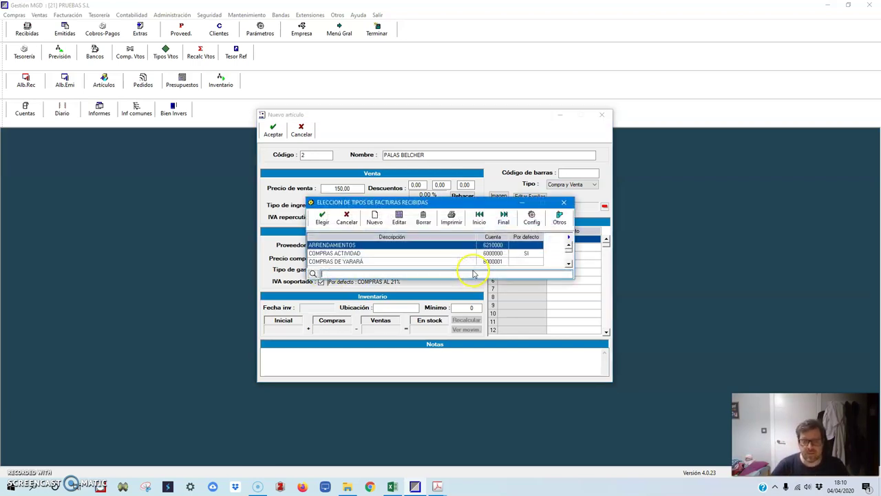
left_click(375, 218)
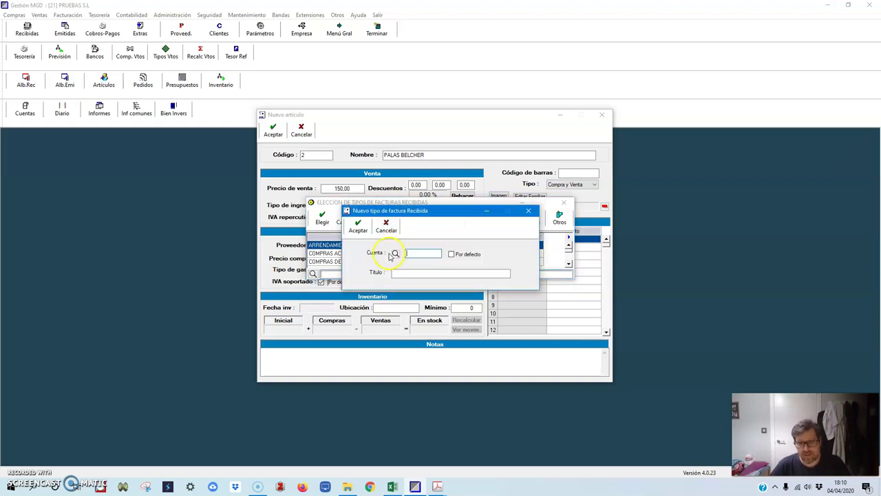
left_click(396, 254)
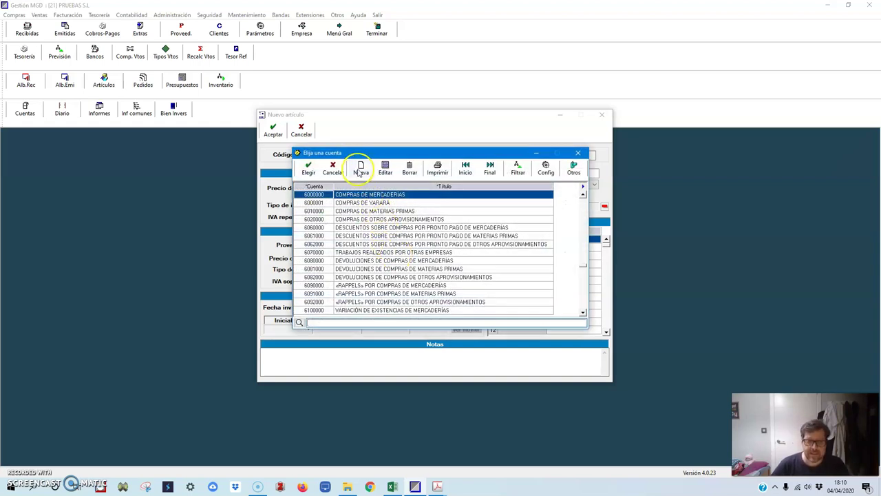
left_click(359, 173)
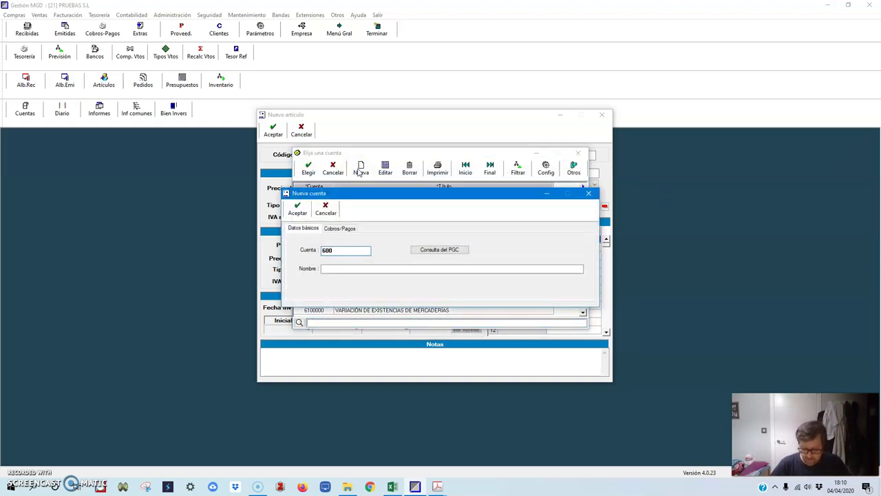
type("COMPAS DE BELCHER")
left_click(295, 211)
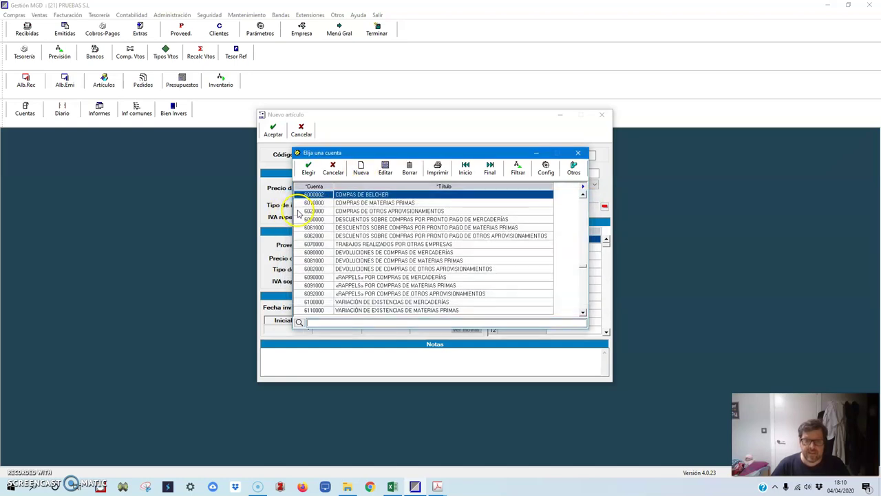
- Save the new received-invoice type with the COMPAS DE BELCHER account and choose it as the article's expense type
double_click(337, 195)
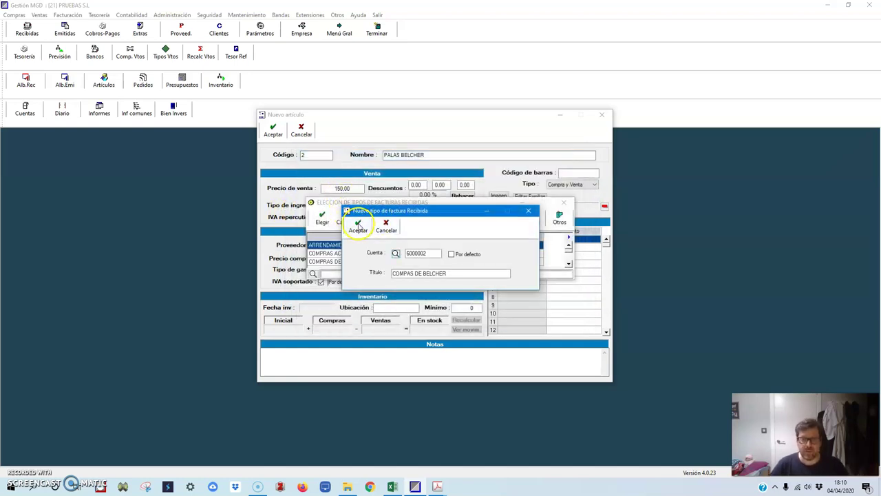
left_click(359, 225)
left_click(322, 218)
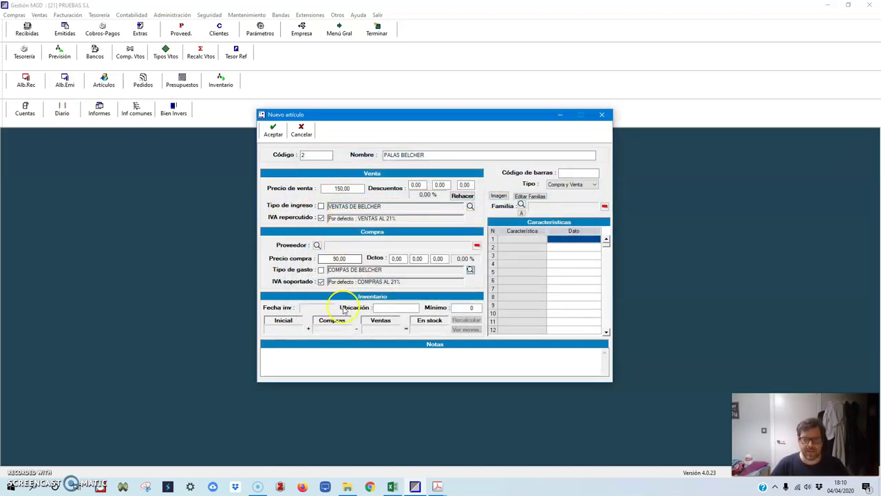
- Save the PALAS BELCHER article without adding another one and close the article list
left_click(273, 129)
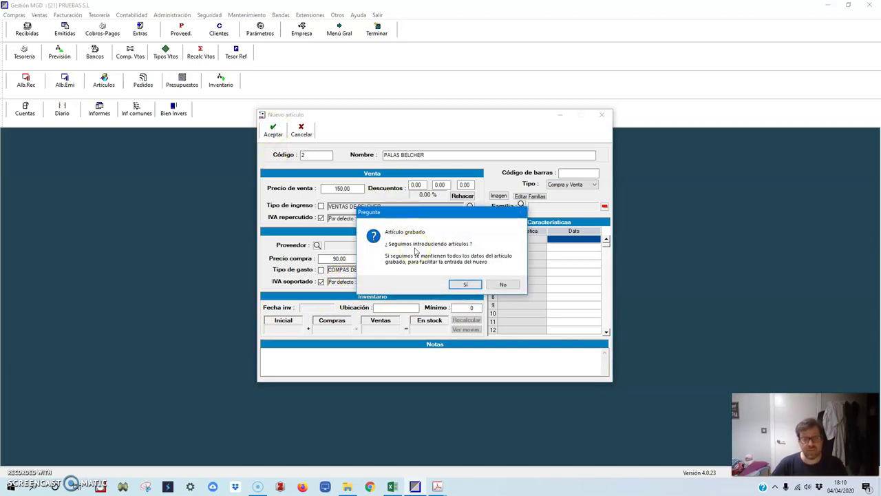
left_click(504, 285)
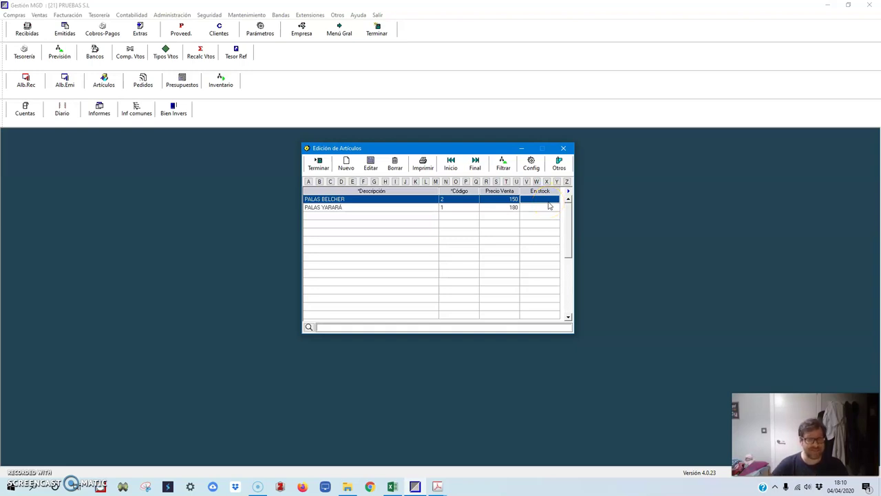
left_click(321, 168)
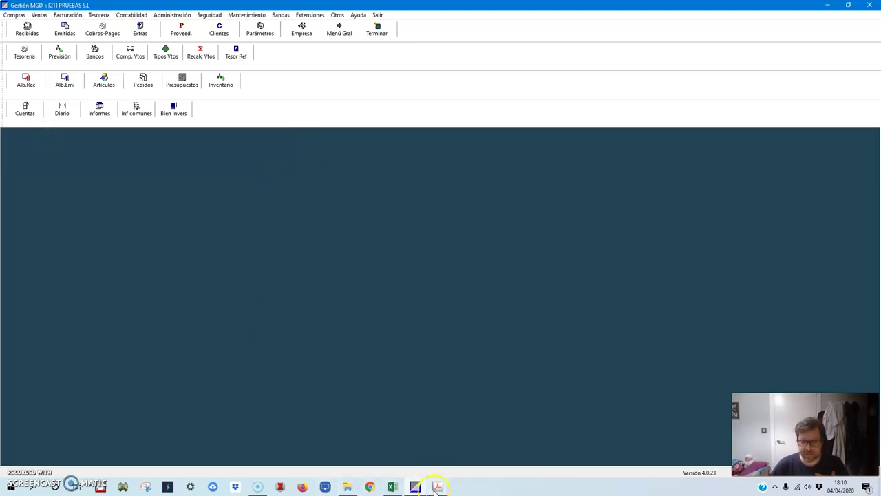
- Review the Padeleros Flipantes delivery note PF-A0025 in Adobe Acrobat Pro beside Gestión MGD, and return to Gestión MGD
mouse_move(437, 487)
left_click(495, 451)
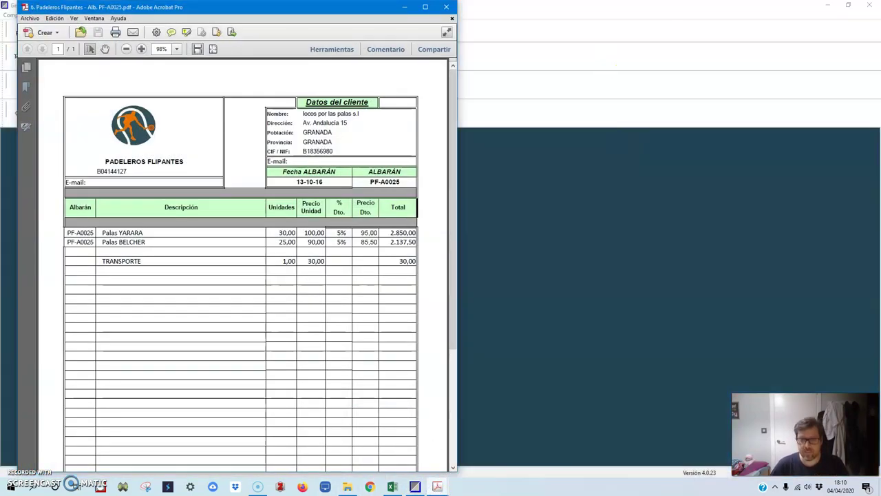
left_click_drag(232, 10, 880, 207)
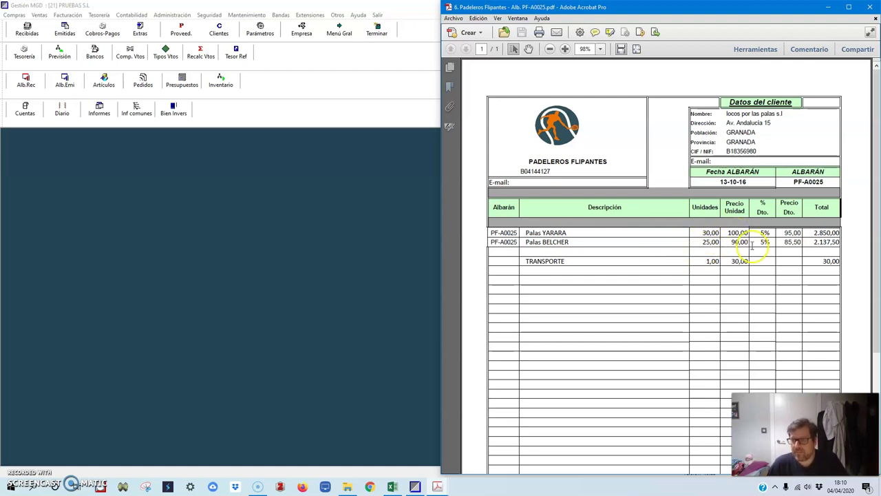
left_click(102, 9)
double_click(103, 9)
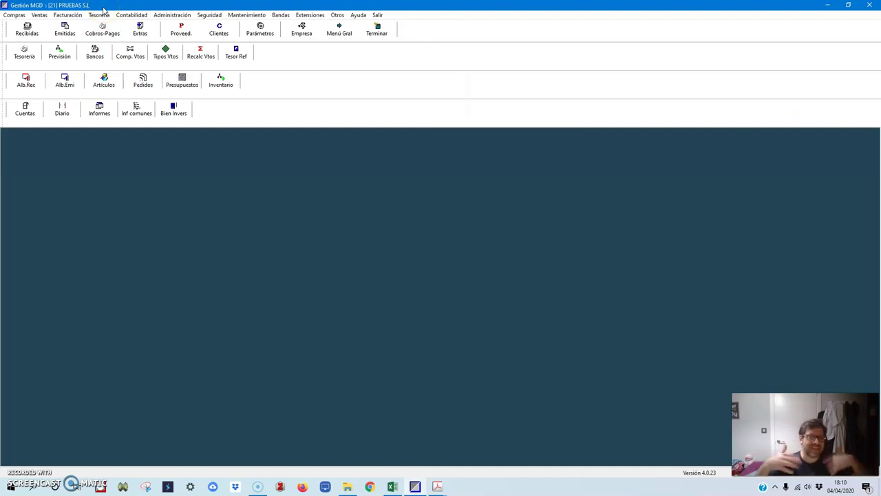
- Start a new received delivery note in purchases and bring up the PF-A0025 PDF for reference
left_click(20, 84)
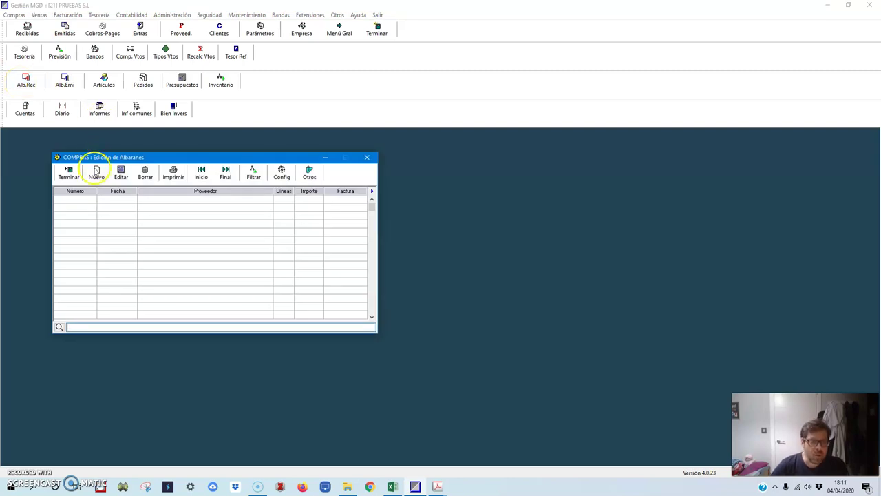
left_click(96, 174)
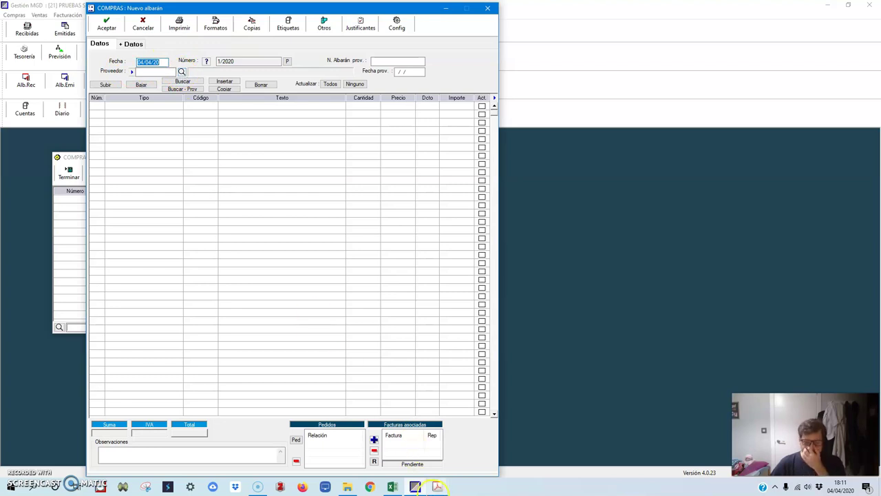
mouse_move(437, 486)
left_click(429, 456)
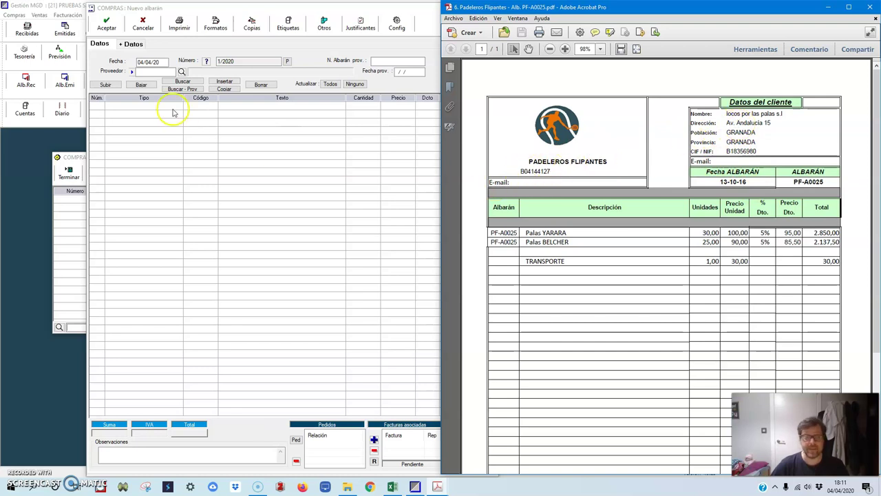
- From the delivery note's supplier lookup, start a new supplier of type Proveedor (400)
left_click(181, 72)
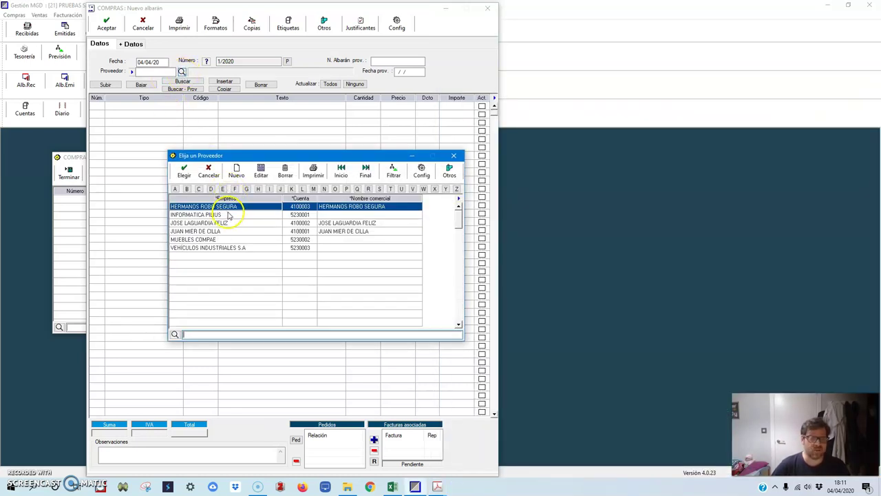
left_click(237, 174)
left_click(281, 181)
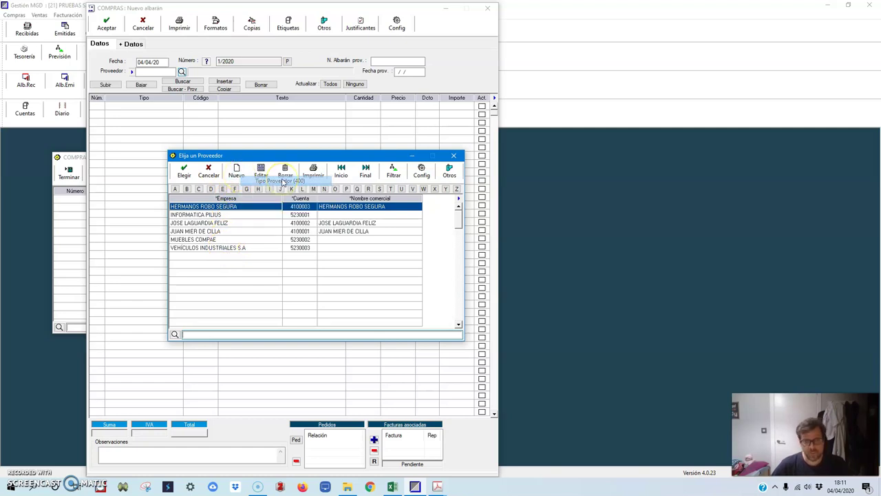
left_click(326, 194)
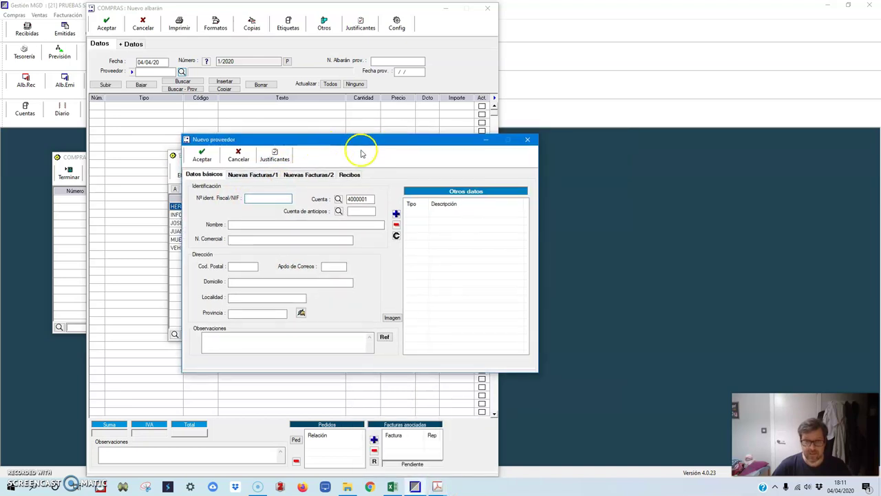
- Consult the PF-A0025 delivery note and the exercise PDF for the supplier's details, and return to the new supplier's tax ID field
mouse_move(432, 489)
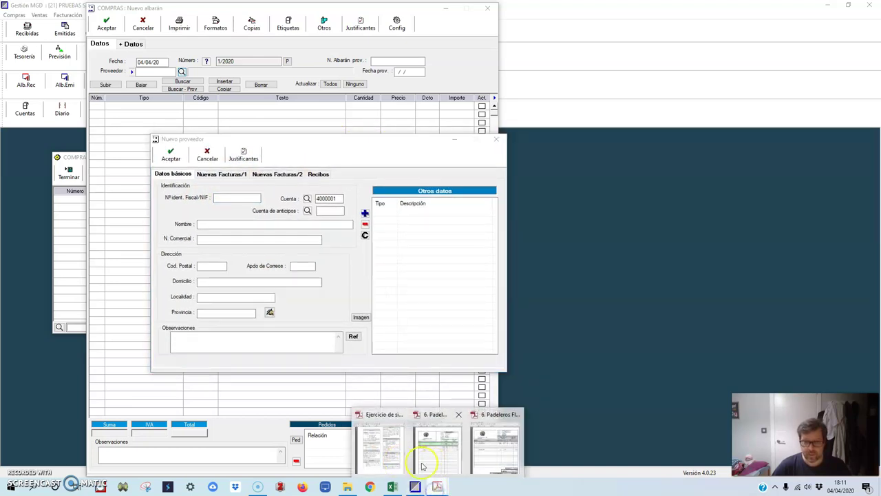
left_click(451, 445)
left_click(255, 197)
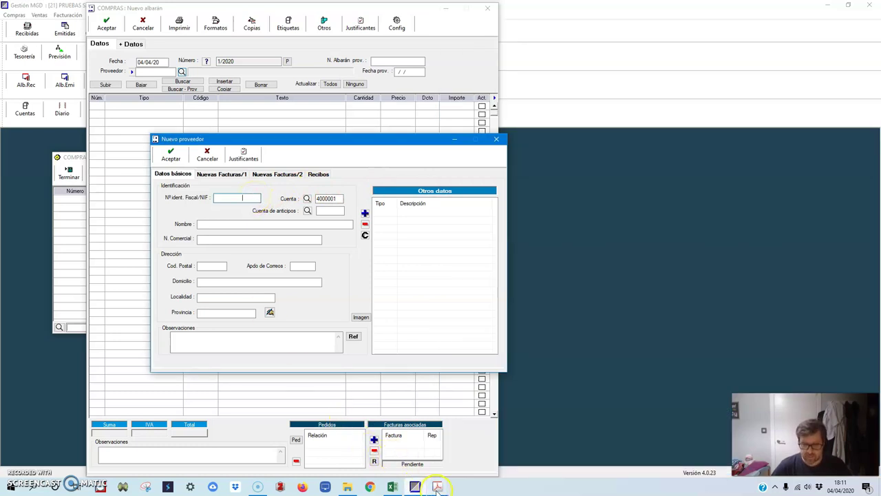
mouse_move(436, 486)
left_click(438, 444)
left_click_drag(561, 7, 880, 8)
left_click(55, 169)
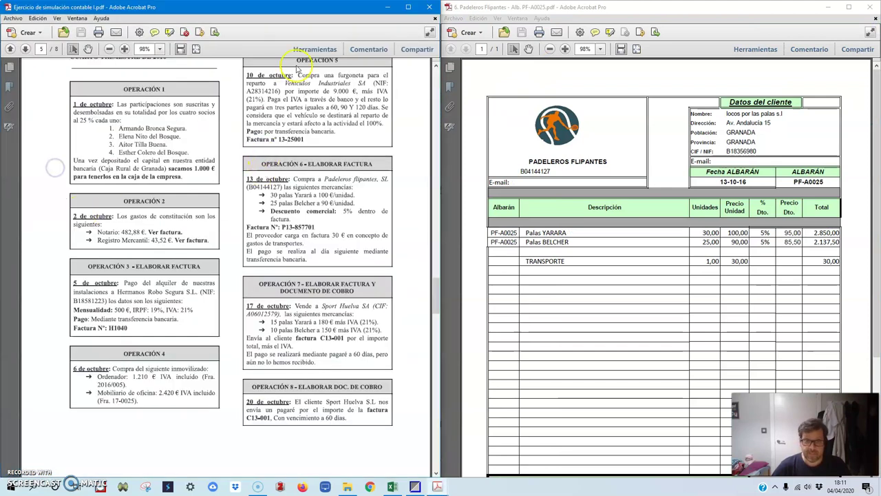
left_click(384, 9)
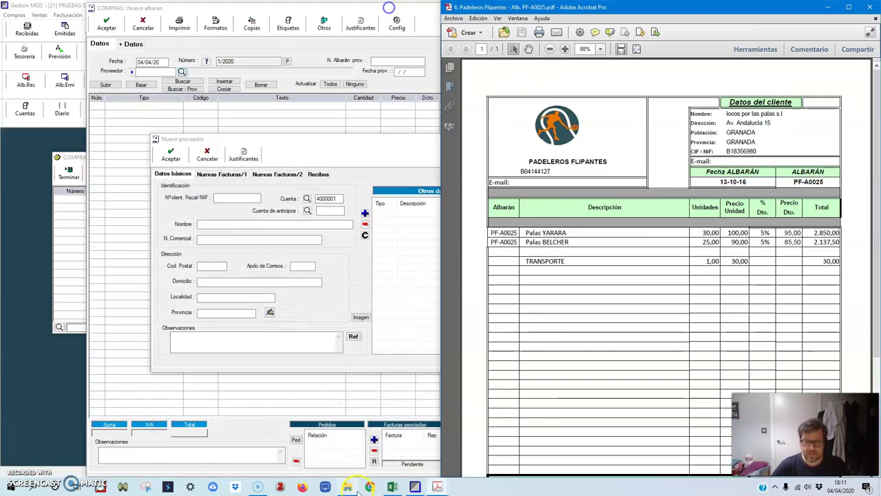
left_click(221, 199)
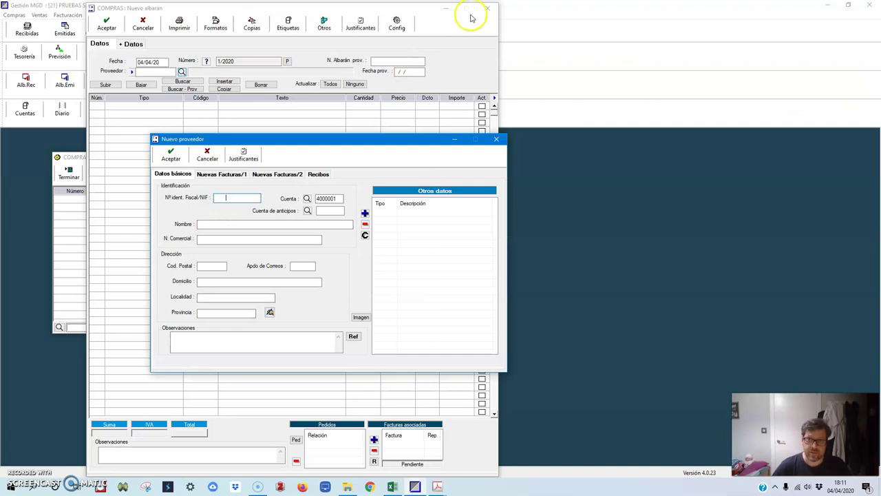
- Discard the unsaved supplier and delivery note, and place the Gestión MGD window side by side with the PF-A0025 PDF
left_click(496, 138)
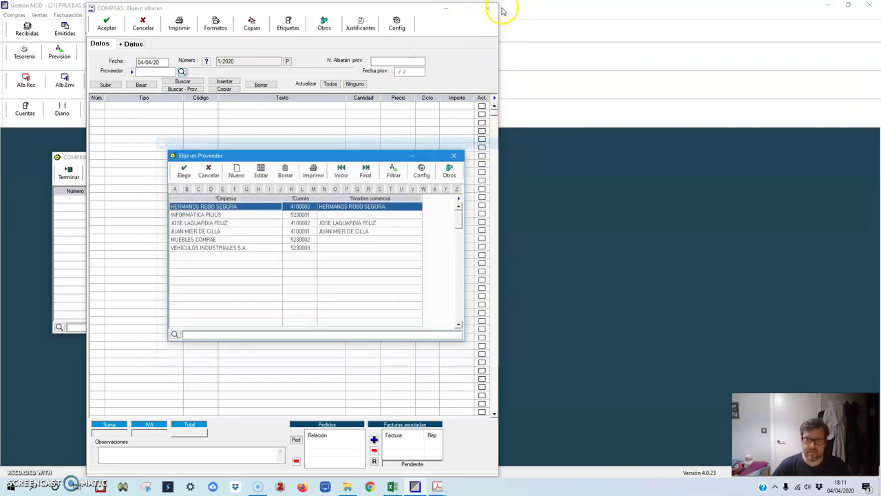
left_click(453, 156)
left_click(117, 94)
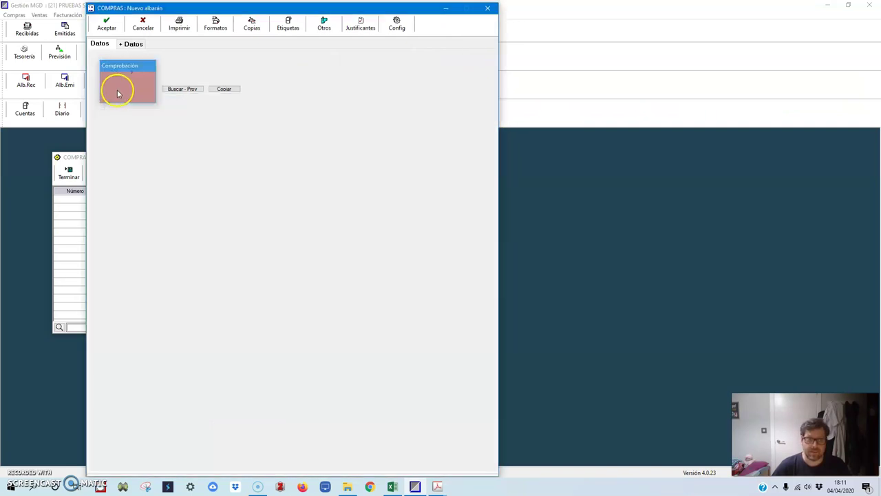
left_click(326, 173)
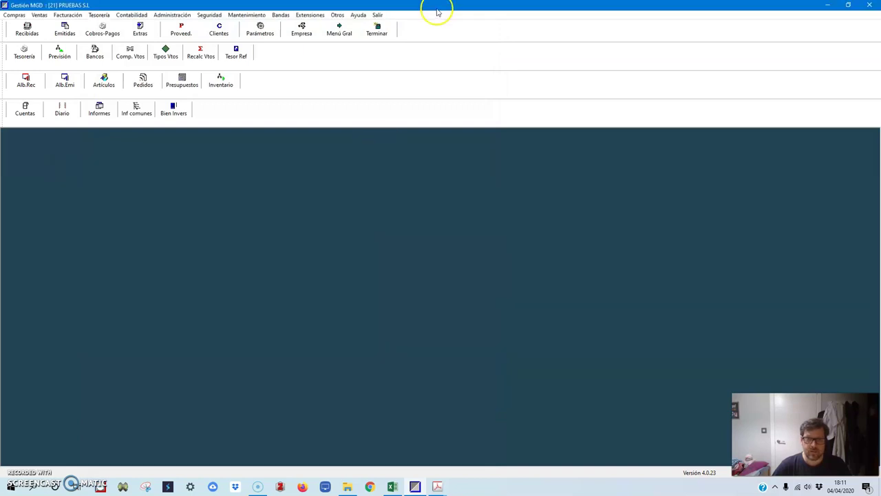
key("super+Left")
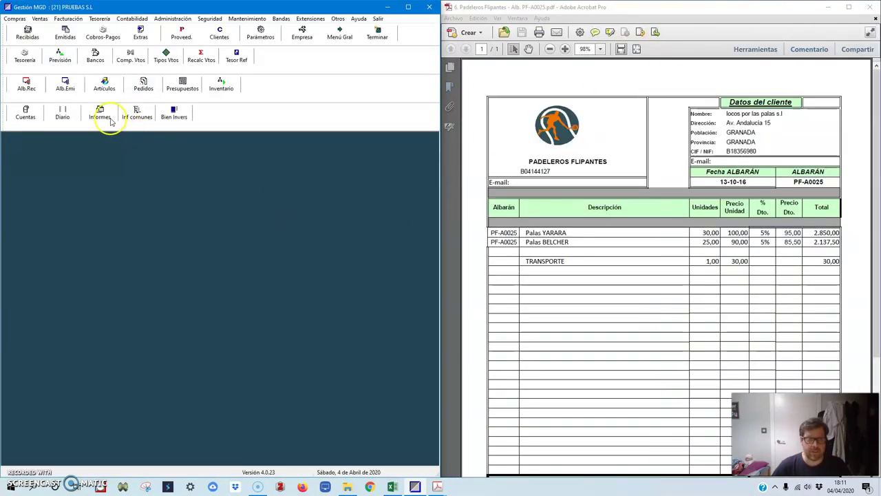
- Start a new received delivery note in purchases and move its window clear of the PF-A0025 PDF
left_click(26, 85)
left_click(93, 172)
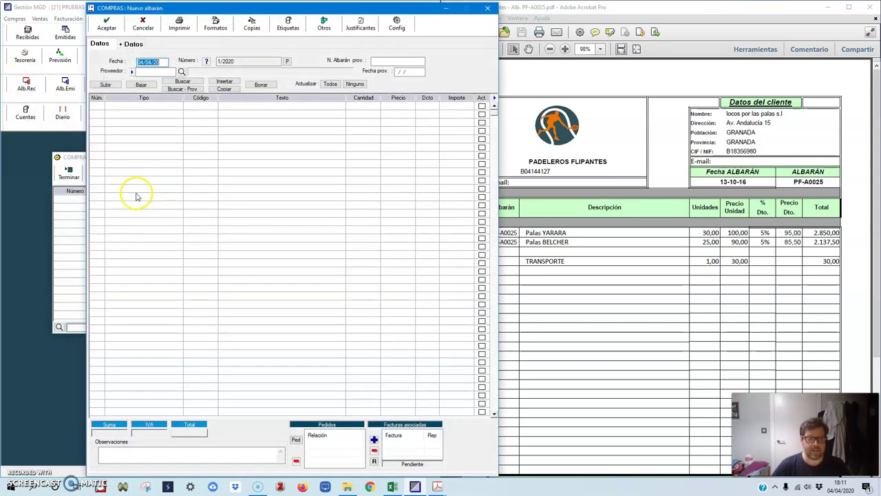
left_click_drag(148, 7, 102, 5)
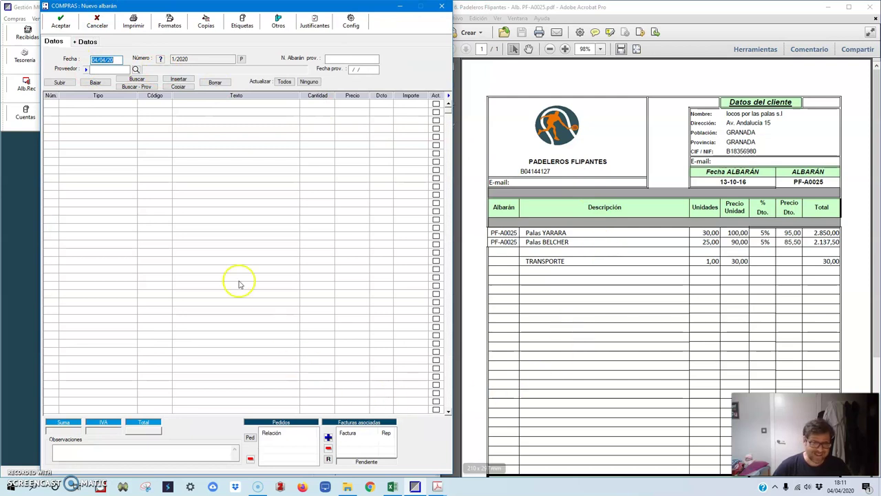
- Create a new supplier of type Proveedor (400) from the delivery note's supplier lookup and begin filling in its tax ID
left_click(136, 70)
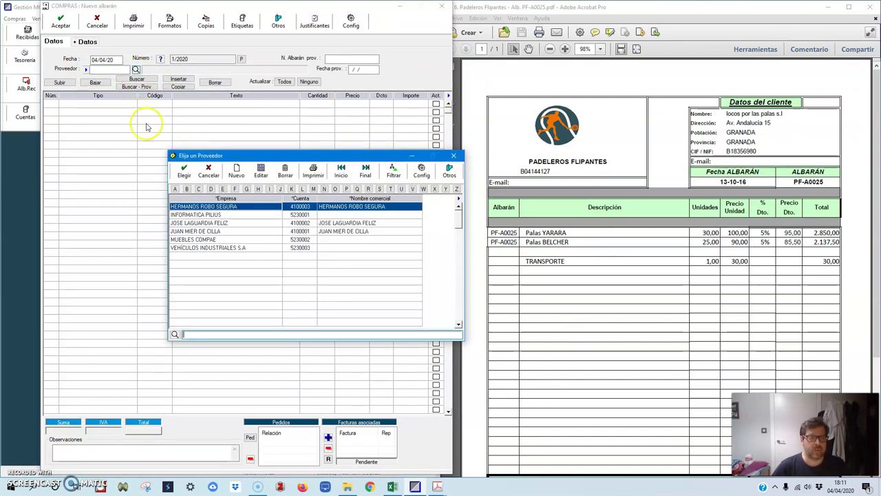
left_click(238, 174)
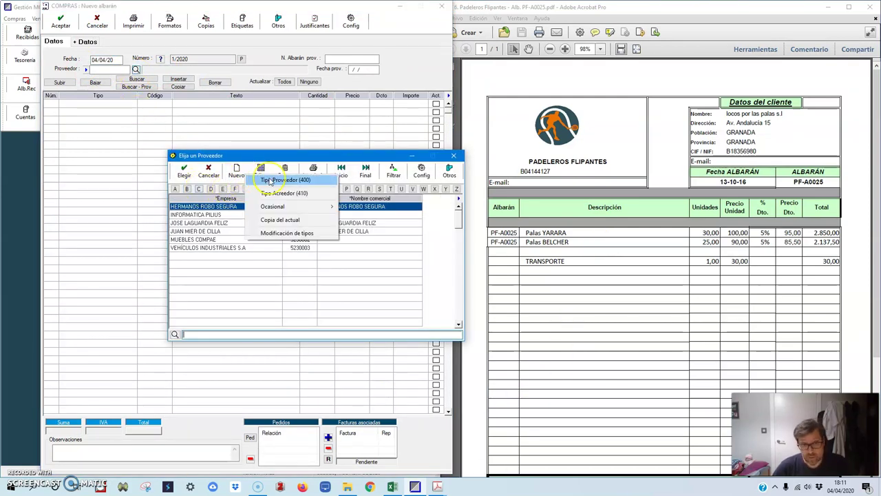
left_click(271, 180)
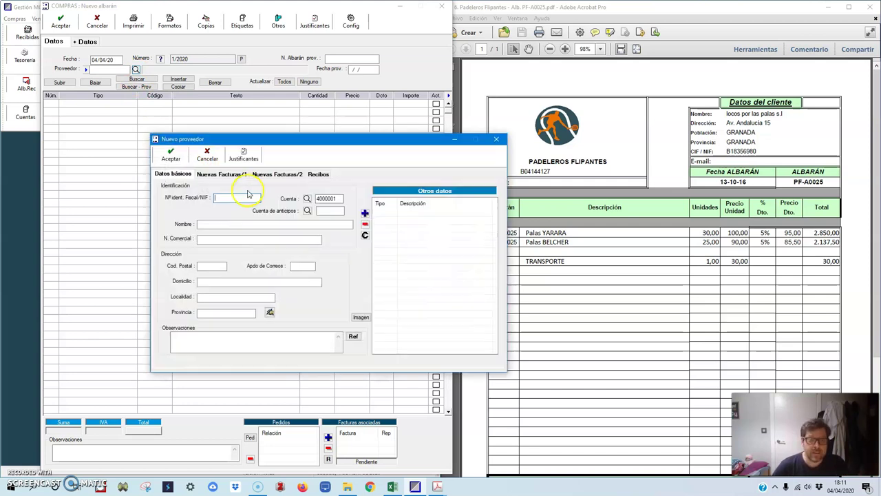
left_click(237, 199)
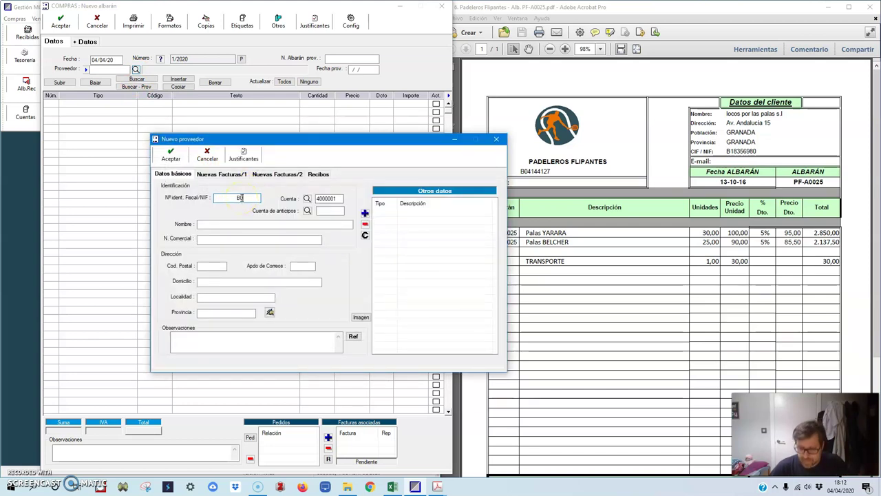